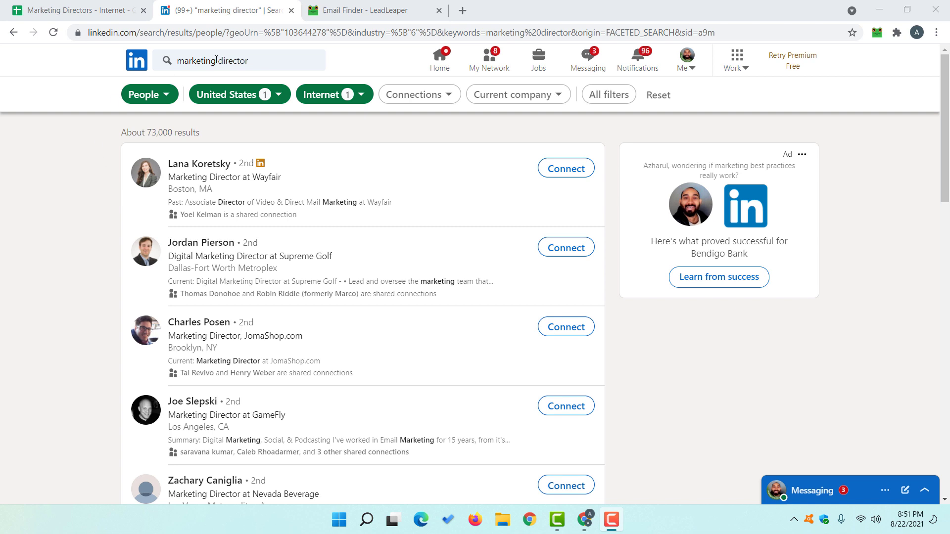
Review the LinkedIn marketing director search results and the first lead's entries in the Marketing Directors - Internet spreadsheet.
{"action": "scroll", "coordinate": [70, 215], "scroll_direction": "down", "scroll_amount": 1}
{"action": "scroll", "coordinate": [59, 220], "scroll_direction": "up", "scroll_amount": 1}
{"action": "scroll", "coordinate": [82, 237], "scroll_direction": "down", "scroll_amount": 3}
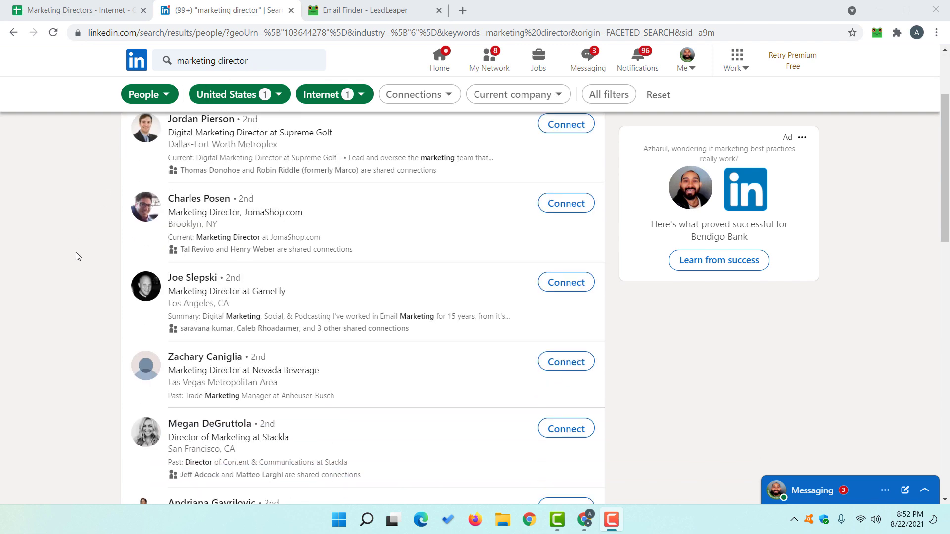
{"action": "scroll", "coordinate": [78, 208], "scroll_direction": "up", "scroll_amount": 3}
{"action": "left_click", "coordinate": [79, 13]}
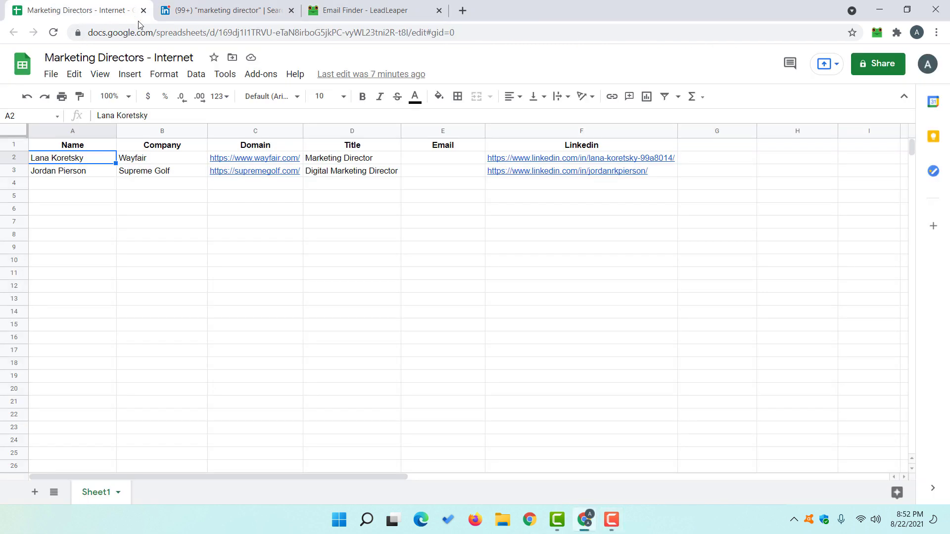
{"action": "left_click", "coordinate": [169, 187]}
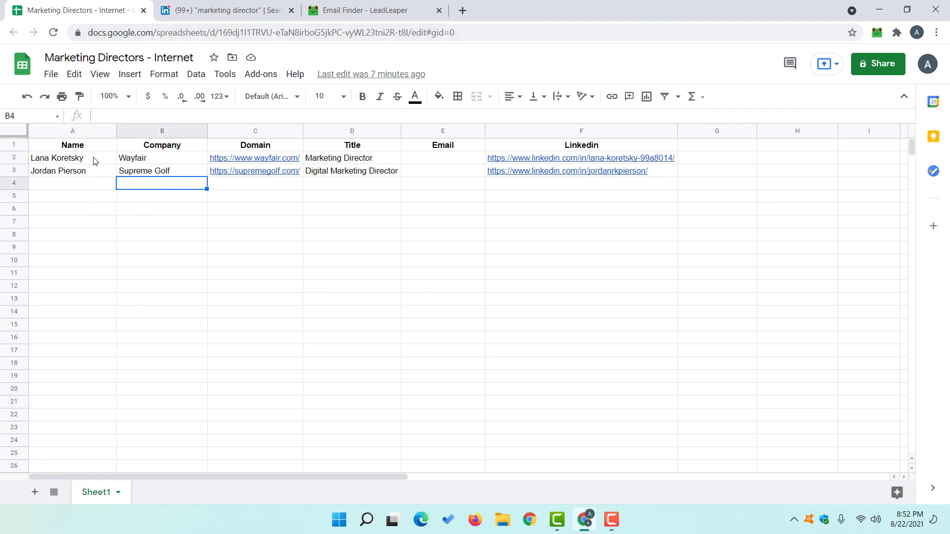
{"action": "left_click", "coordinate": [203, 10]}
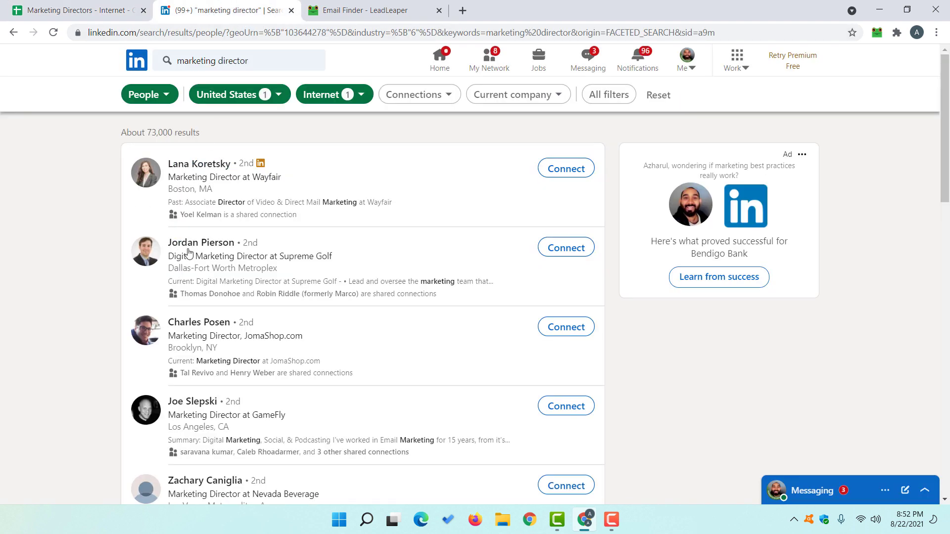
{"action": "left_click", "coordinate": [74, 10]}
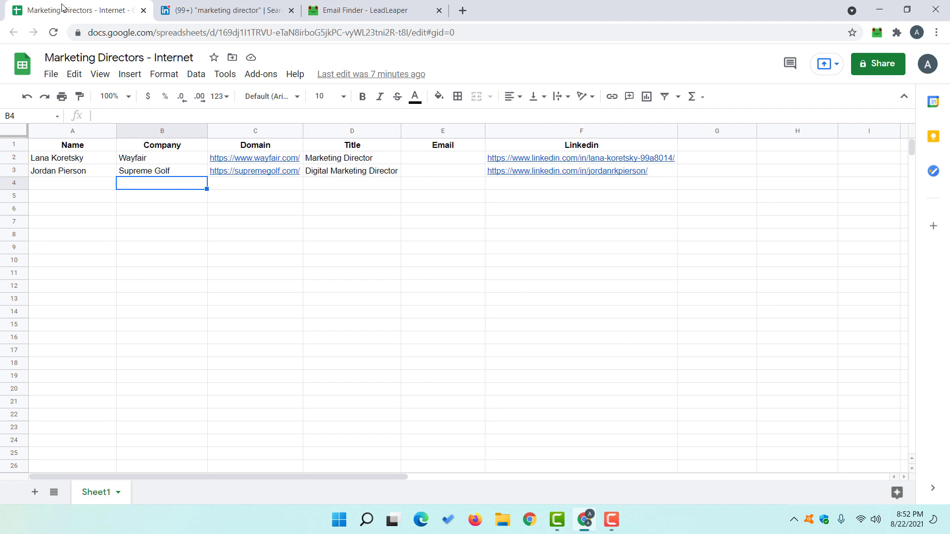
{"action": "left_click", "coordinate": [85, 158]}
{"action": "left_click", "coordinate": [151, 161]}
{"action": "left_click", "coordinate": [261, 160]}
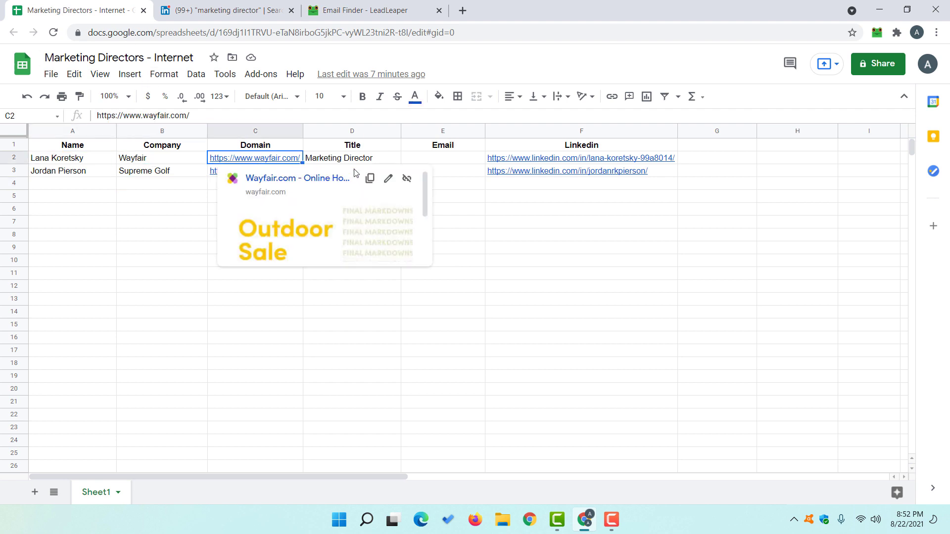
{"action": "left_click", "coordinate": [356, 161]}
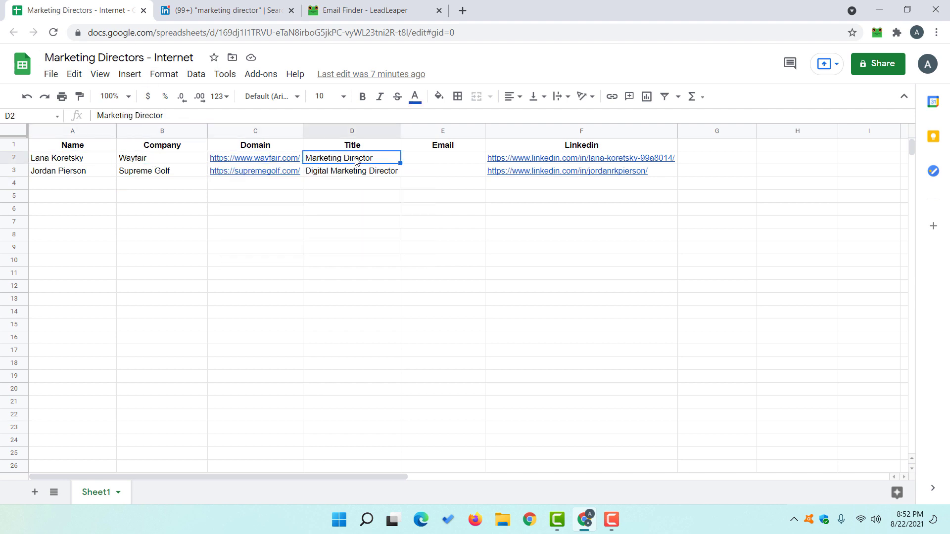
{"action": "left_click", "coordinate": [547, 163]}
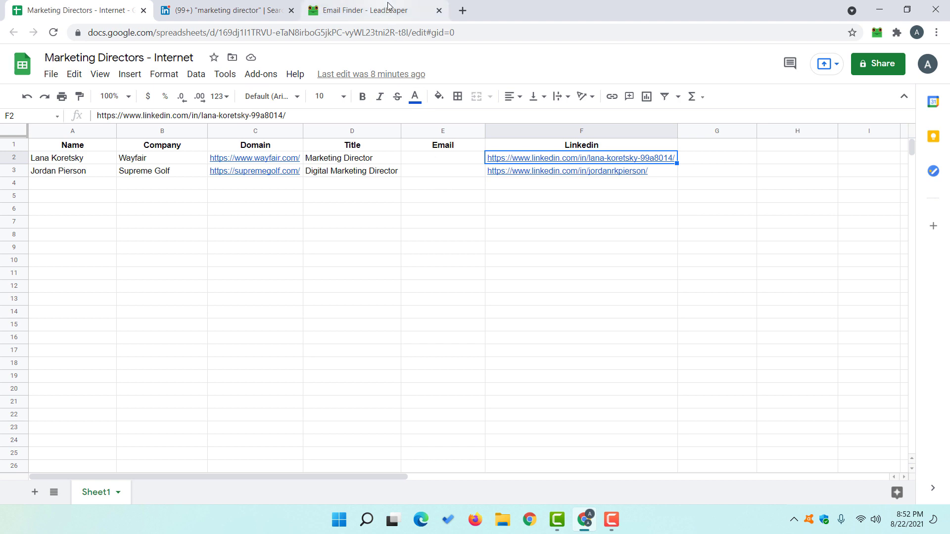
Install the Email Finder - LeadLeaper extension in Chrome from the leadleaper.com website and dismiss the installation notice.
{"action": "left_click", "coordinate": [372, 11]}
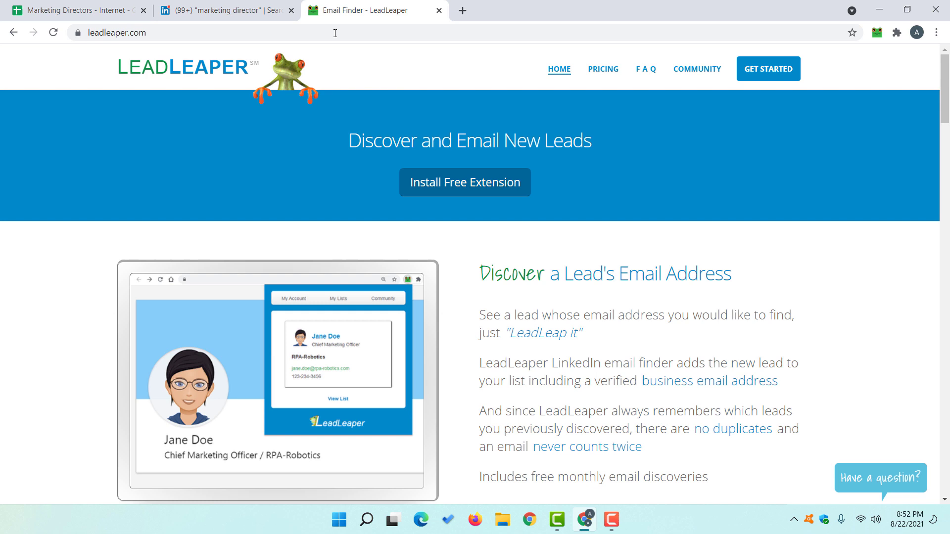
{"action": "left_click", "coordinate": [182, 33]}
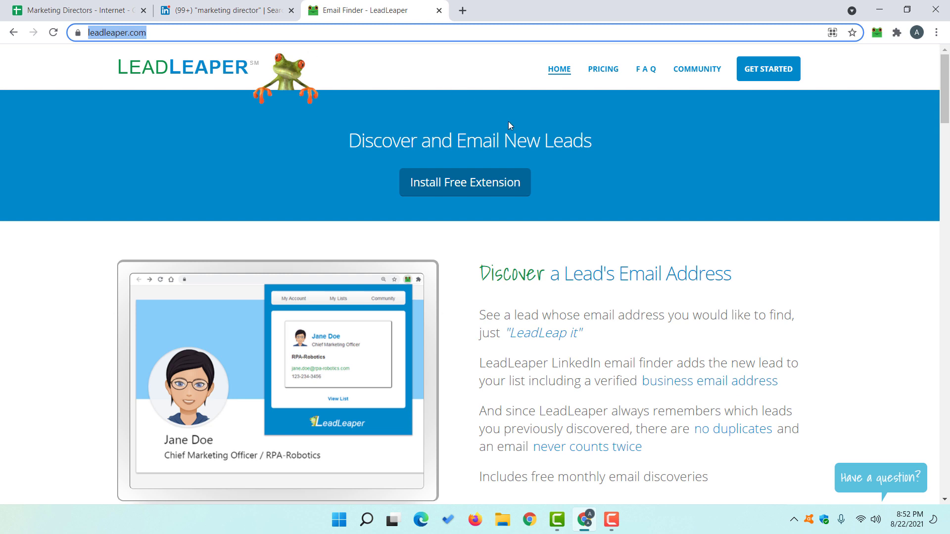
{"action": "left_click", "coordinate": [475, 187]}
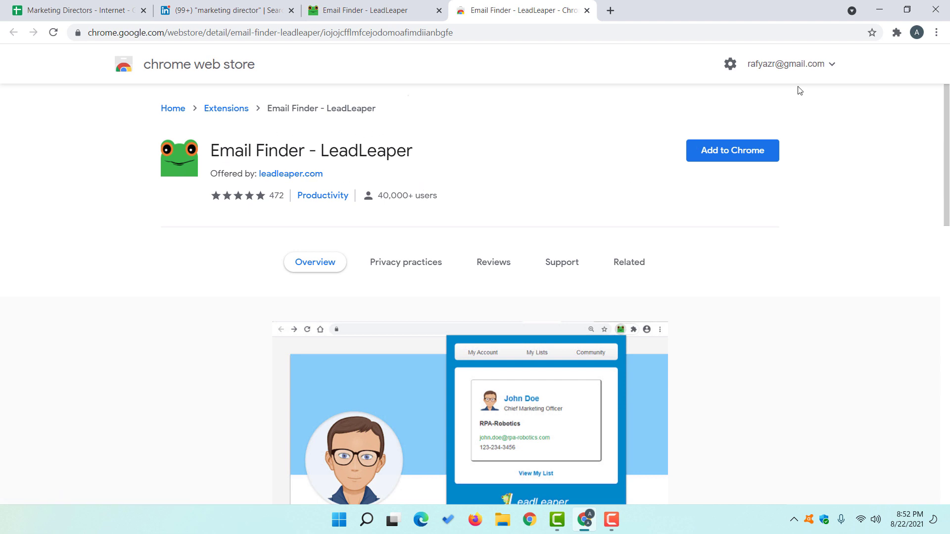
{"action": "left_click", "coordinate": [757, 155]}
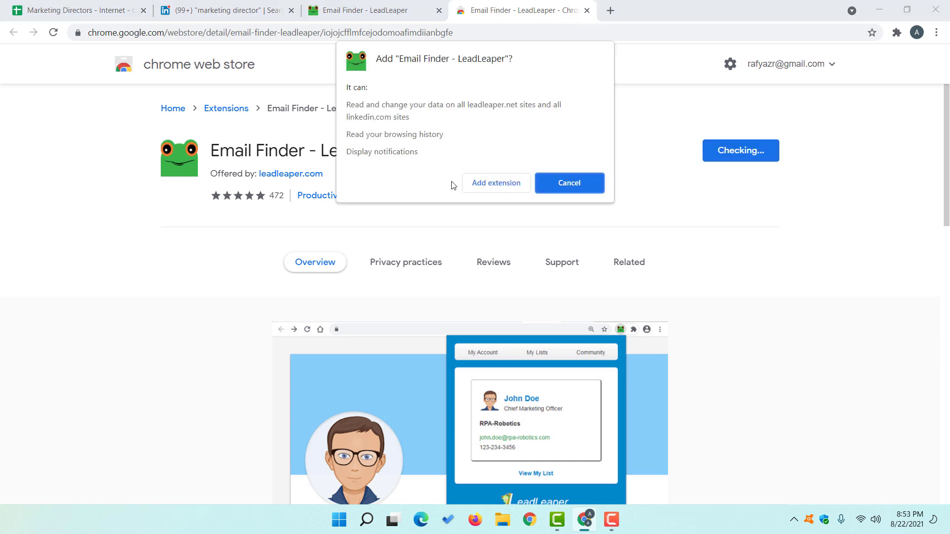
{"action": "left_click", "coordinate": [491, 189]}
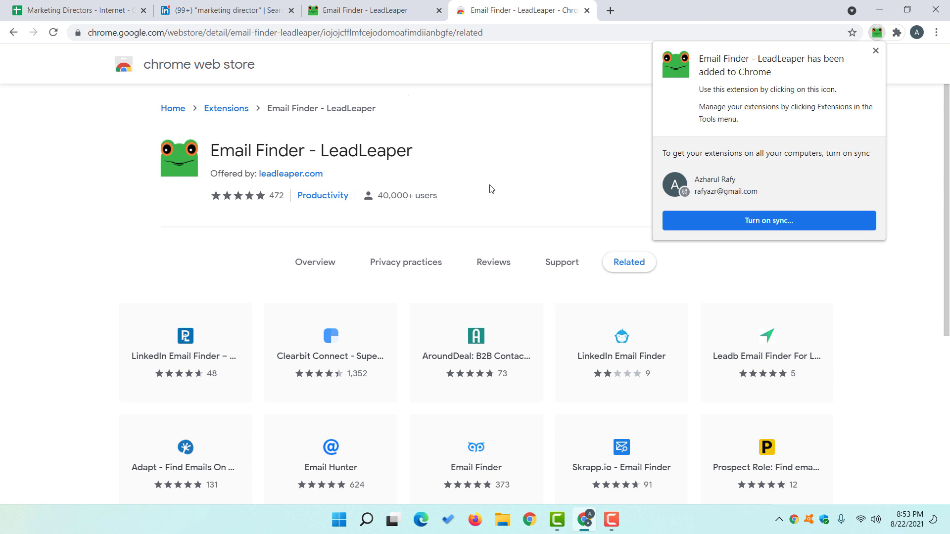
{"action": "left_click", "coordinate": [900, 56]}
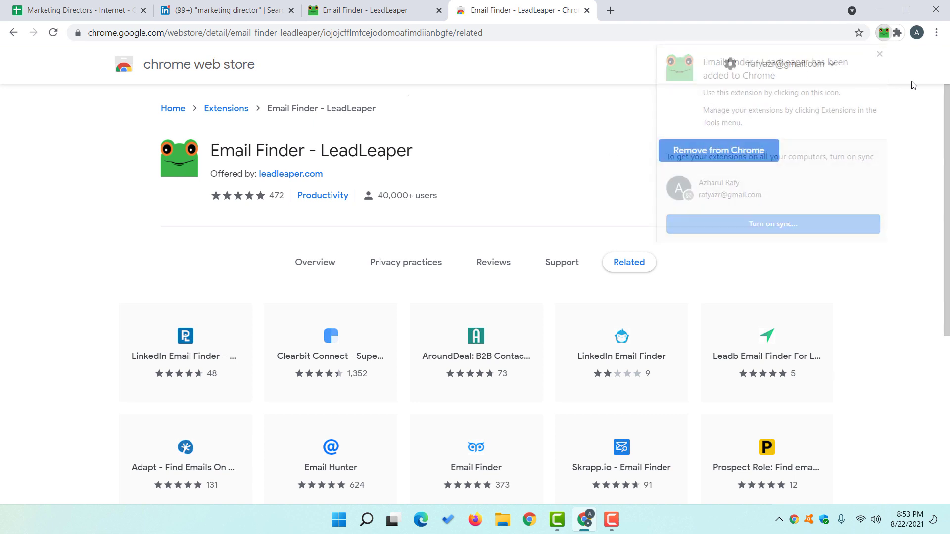
Pin the Email Finder - LeadLeaper extension to the Chrome toolbar.
{"action": "left_click", "coordinate": [897, 33]}
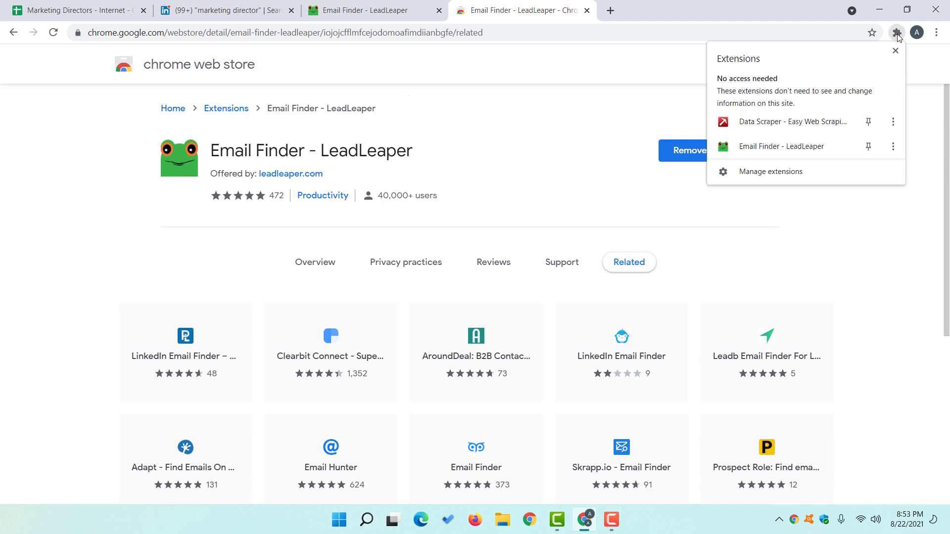
{"action": "left_click", "coordinate": [869, 147]}
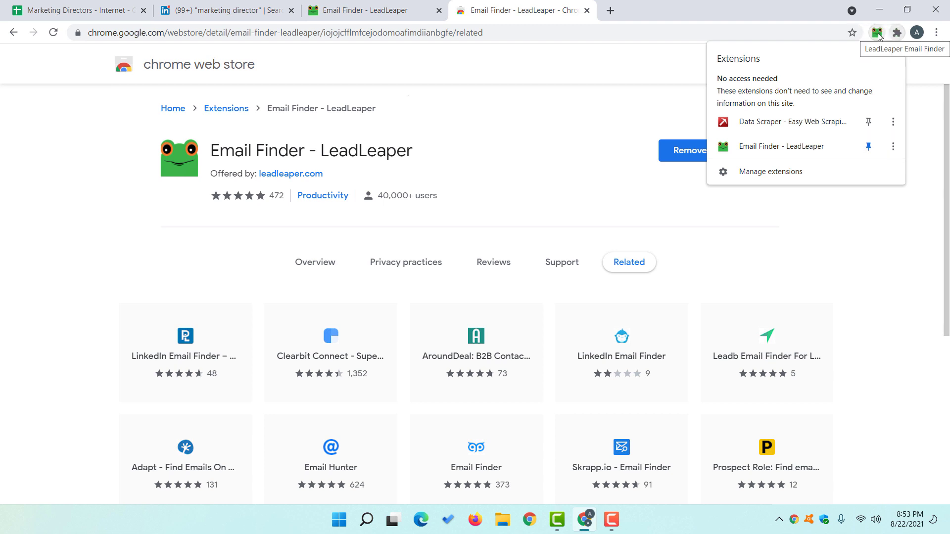
{"action": "left_click", "coordinate": [593, 141]}
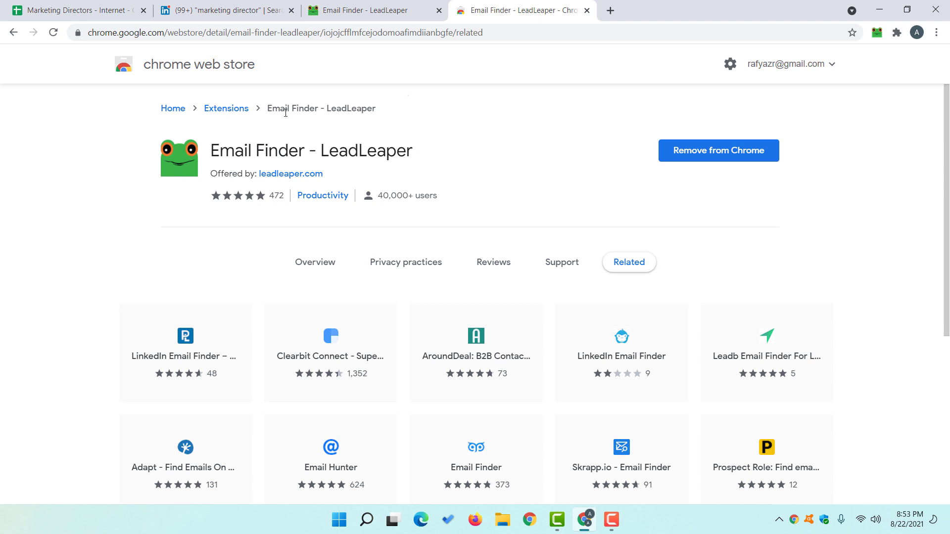
Sign in to LeadLeaper with G-Suite, accepting the Privacy and Terms and choosing the personal Google account.
{"action": "left_click", "coordinate": [877, 34]}
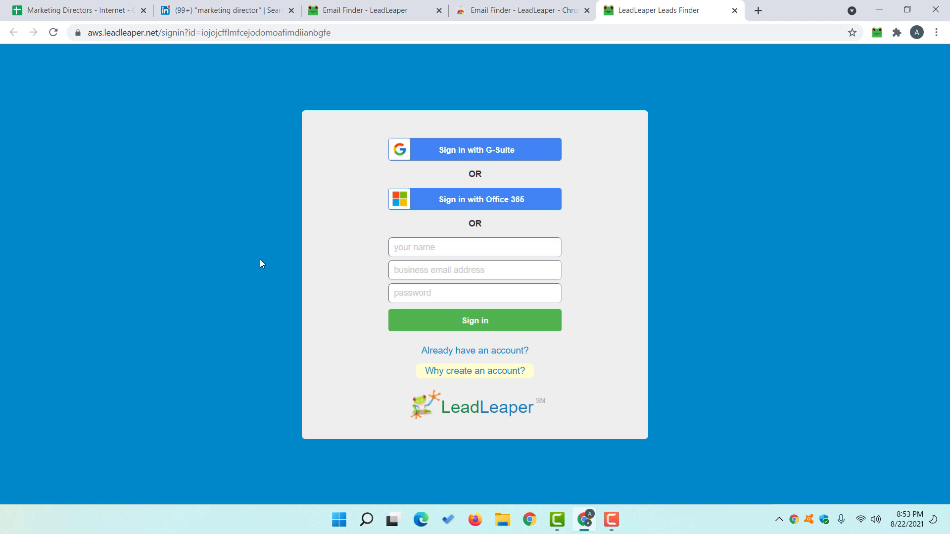
{"action": "left_click", "coordinate": [510, 158]}
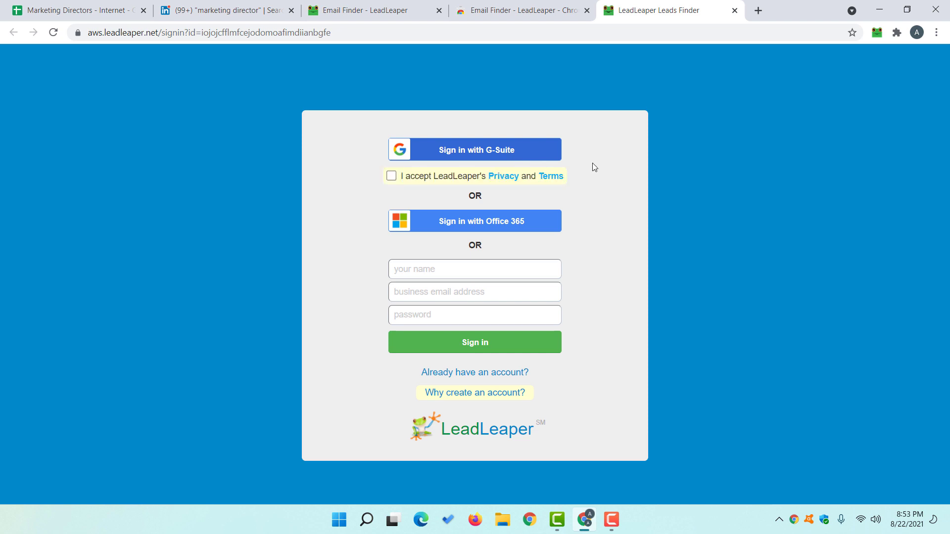
{"action": "left_click", "coordinate": [391, 177]}
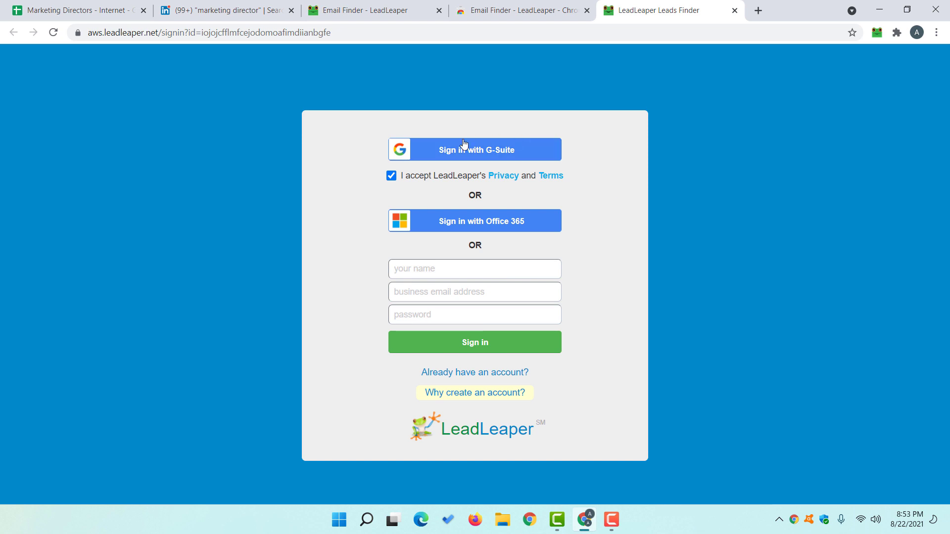
{"action": "left_click", "coordinate": [500, 151]}
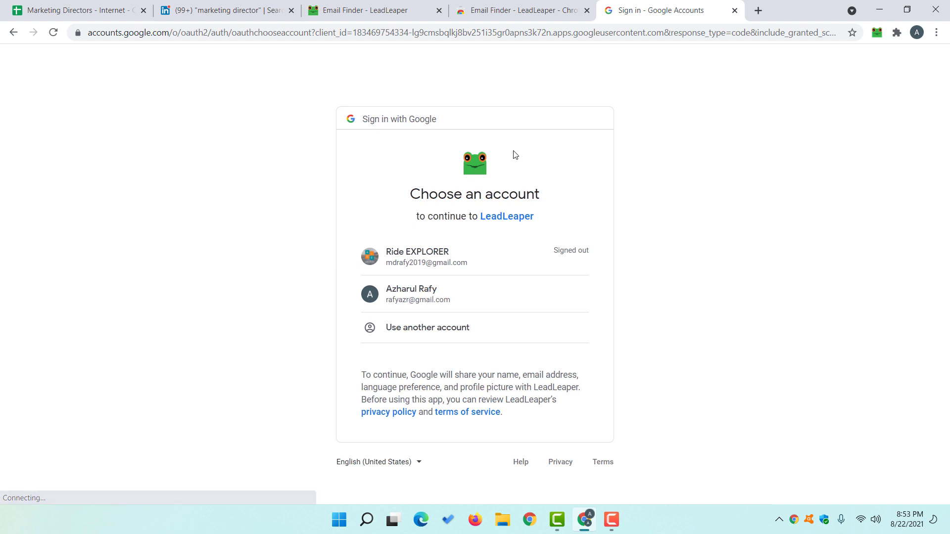
{"action": "left_click", "coordinate": [457, 304]}
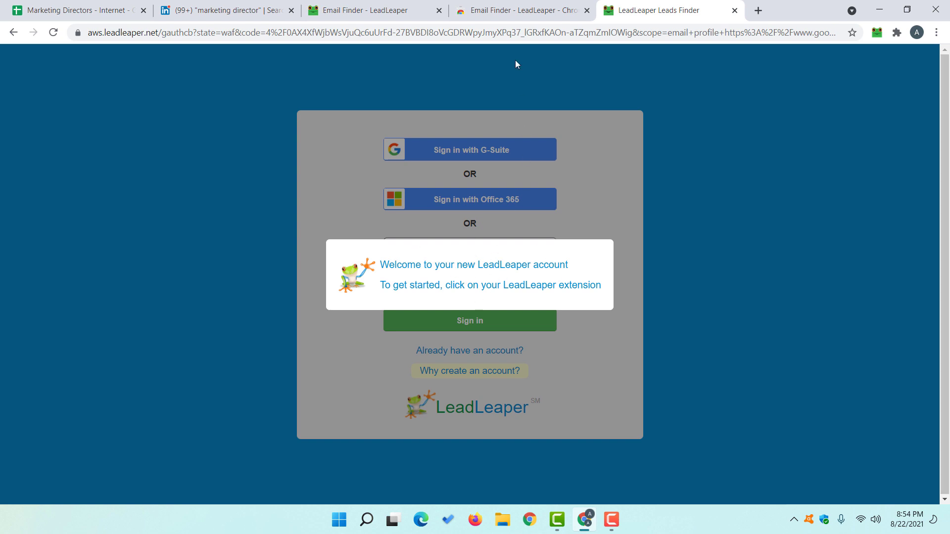
Open LeadLeaper on the LinkedIn marketing director search results and compare its lead list with the people on the page.
{"action": "left_click", "coordinate": [248, 8]}
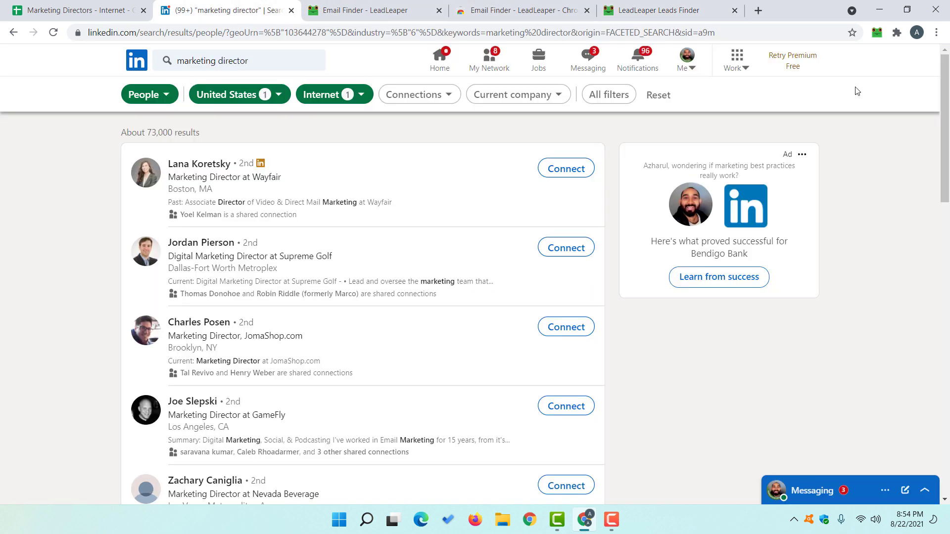
{"action": "left_click", "coordinate": [877, 35]}
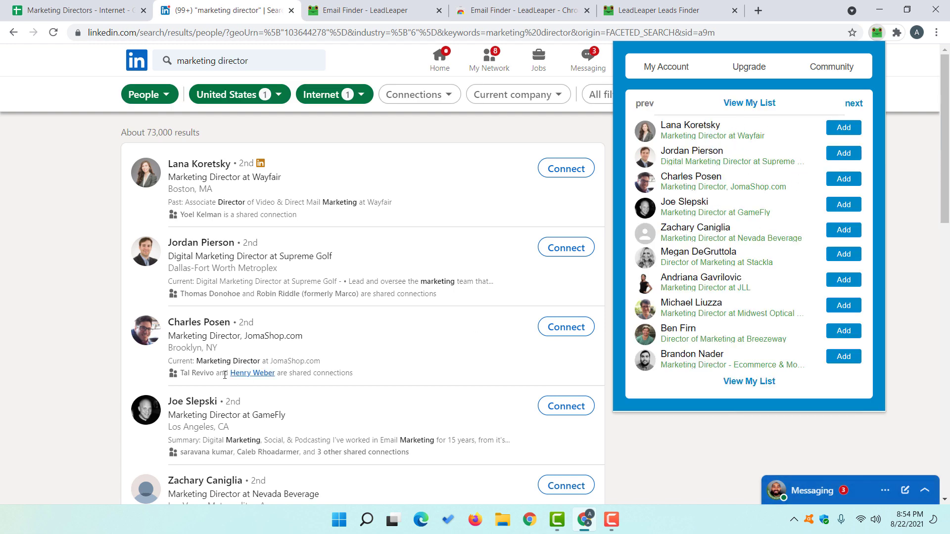
{"action": "scroll", "coordinate": [208, 376], "scroll_direction": "down", "scroll_amount": 12}
{"action": "scroll", "coordinate": [174, 364], "scroll_direction": "up", "scroll_amount": 5}
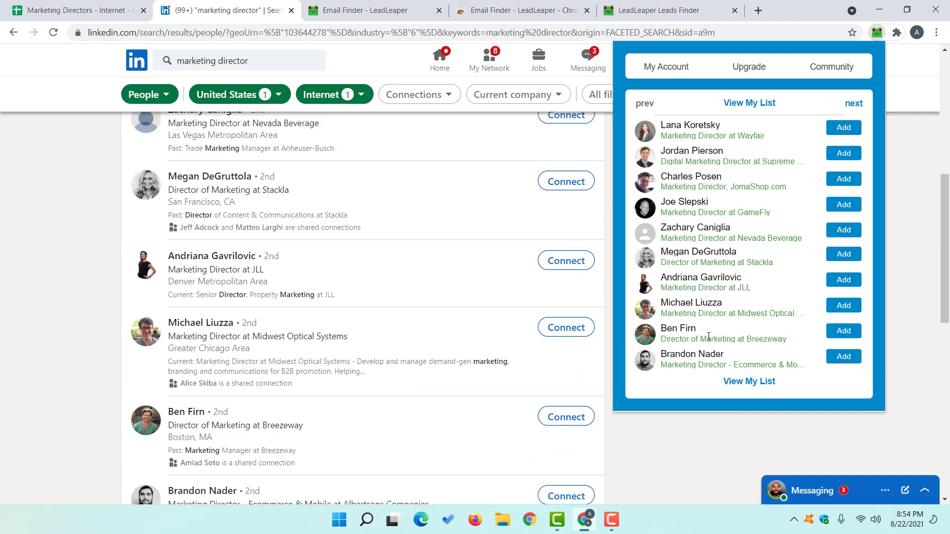
{"action": "scroll", "coordinate": [220, 191], "scroll_direction": "up", "scroll_amount": 8}
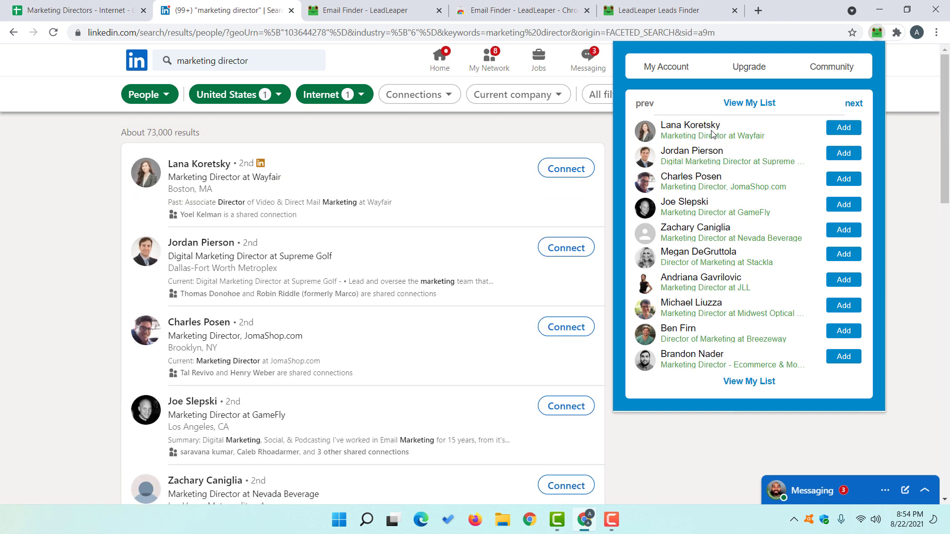
Add all ten leads shown by LeadLeaper, from the Wayfair director down to the last person listed, to My List.
{"action": "left_click", "coordinate": [853, 129]}
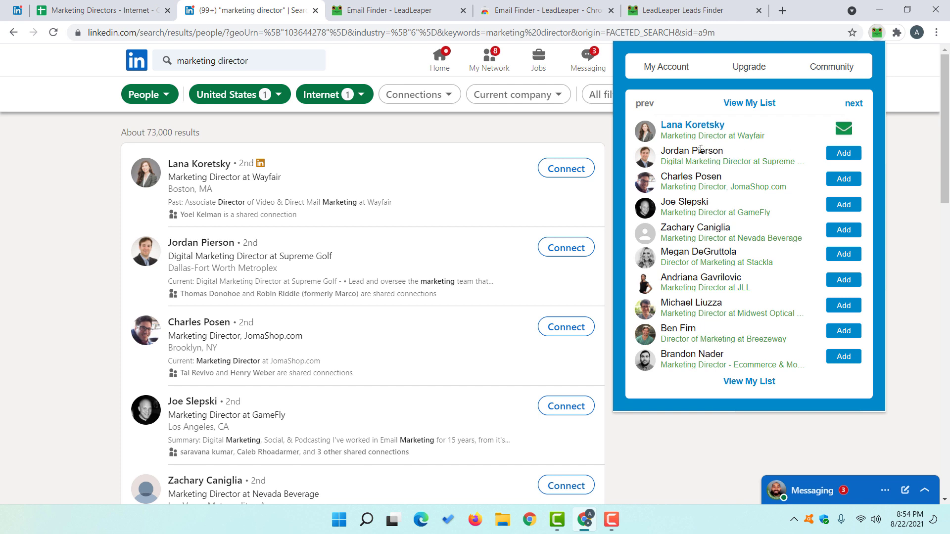
{"action": "left_click", "coordinate": [843, 157]}
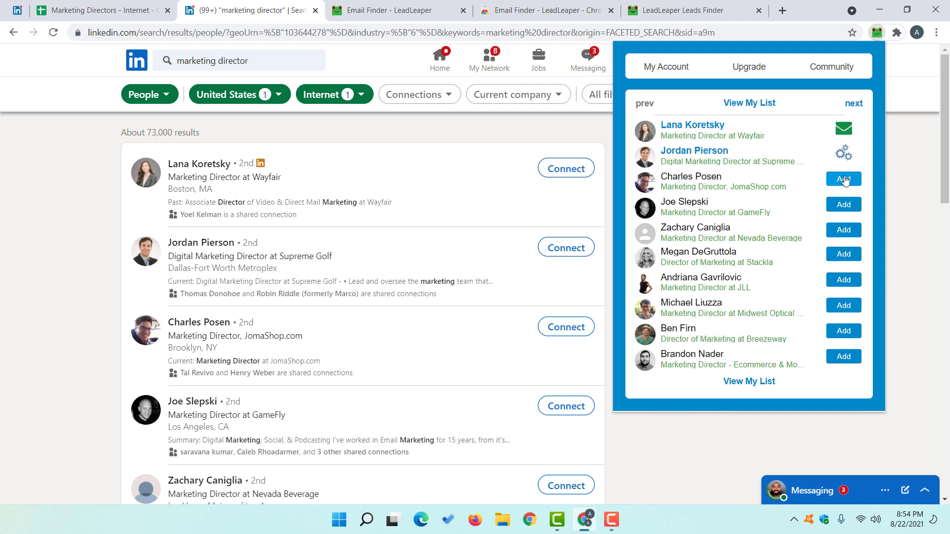
{"action": "left_click", "coordinate": [843, 179]}
{"action": "left_click", "coordinate": [843, 204]}
{"action": "left_click", "coordinate": [844, 230]}
{"action": "left_click", "coordinate": [845, 252]}
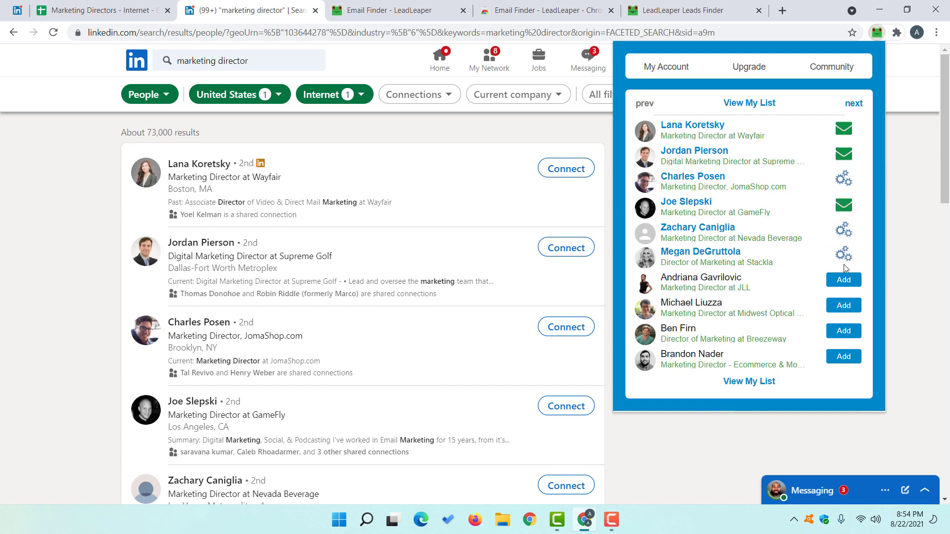
{"action": "left_click", "coordinate": [843, 279]}
{"action": "left_click", "coordinate": [843, 305]}
{"action": "left_click", "coordinate": [843, 330]}
{"action": "left_click", "coordinate": [843, 356]}
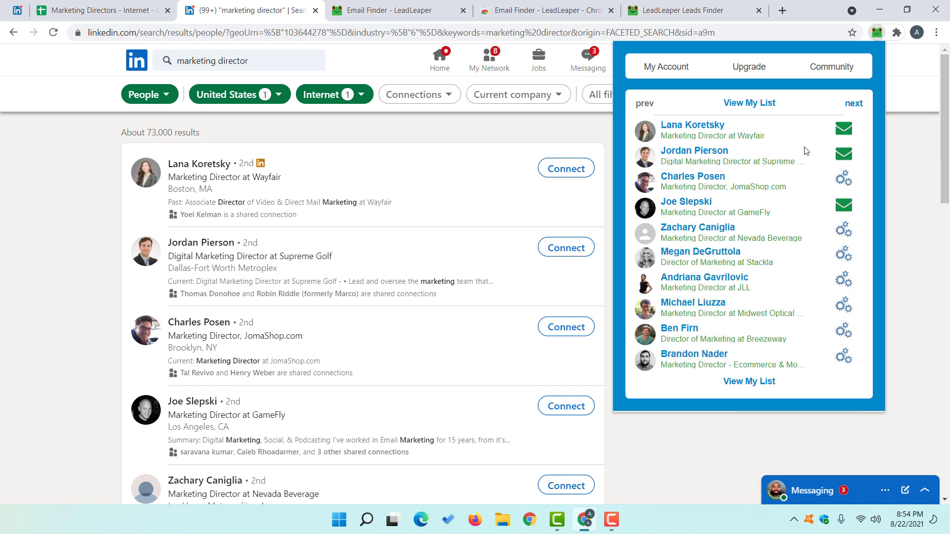
Open the Wayfair marketing director's lead details from LeadLeaper and copy the email address.
{"action": "left_click", "coordinate": [841, 133]}
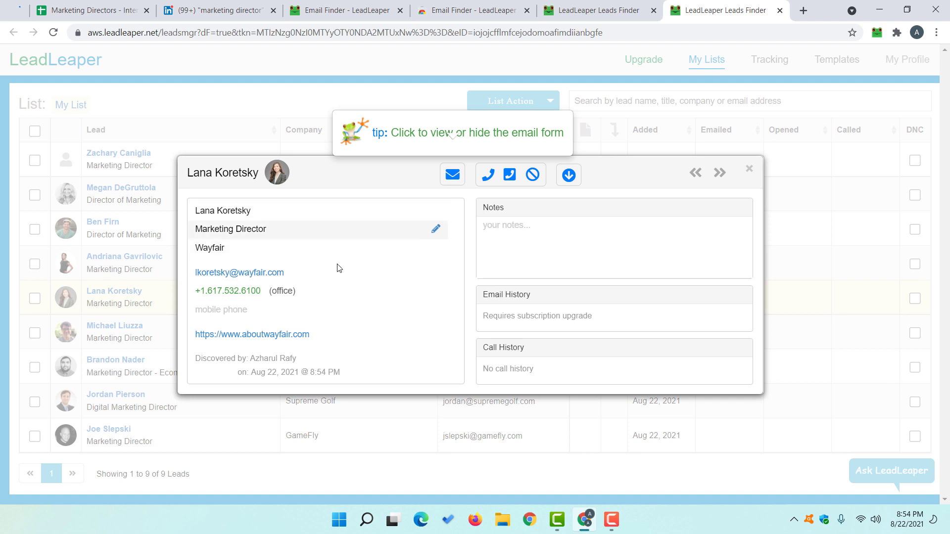
{"action": "right_click", "coordinate": [229, 272]}
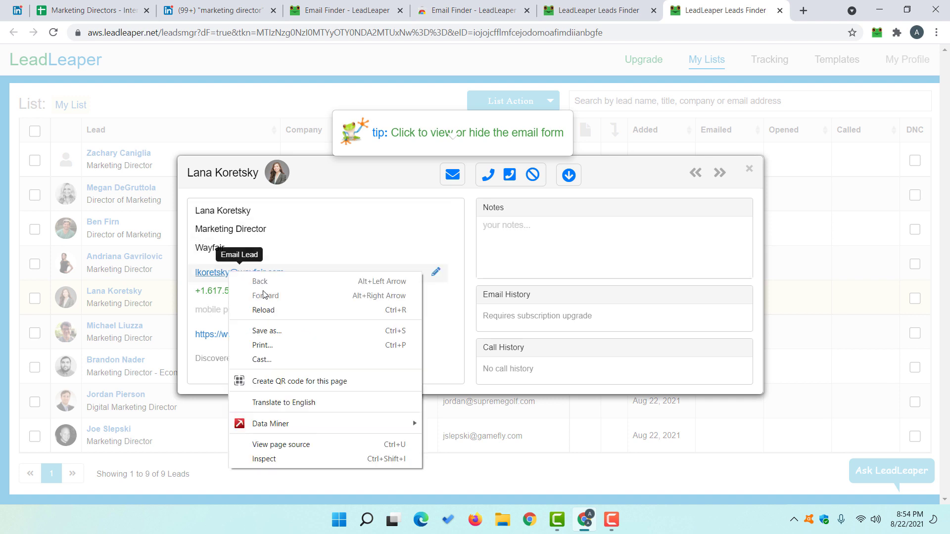
{"action": "left_click", "coordinate": [307, 251]}
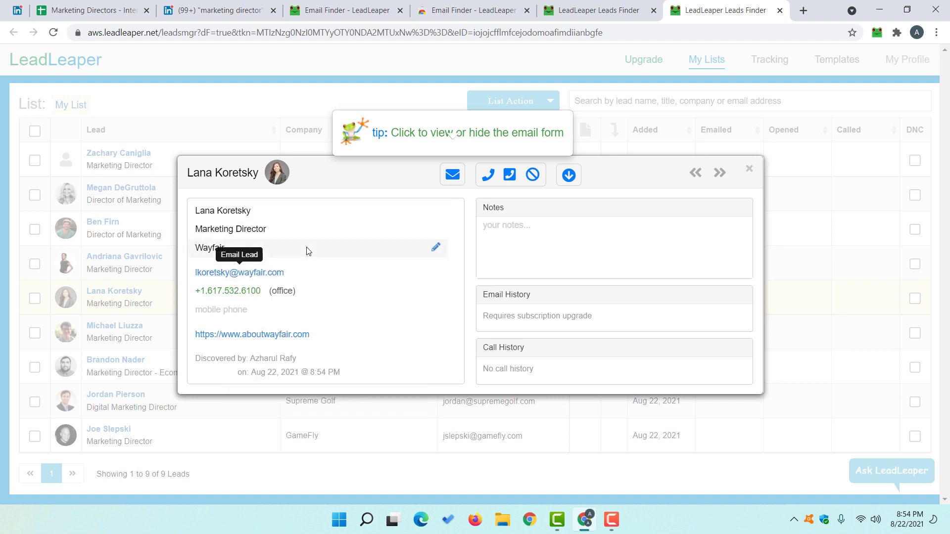
{"action": "double_click", "coordinate": [298, 276]}
{"action": "triple_click", "coordinate": [284, 278]}
{"action": "key", "text": "ctrl+c"}
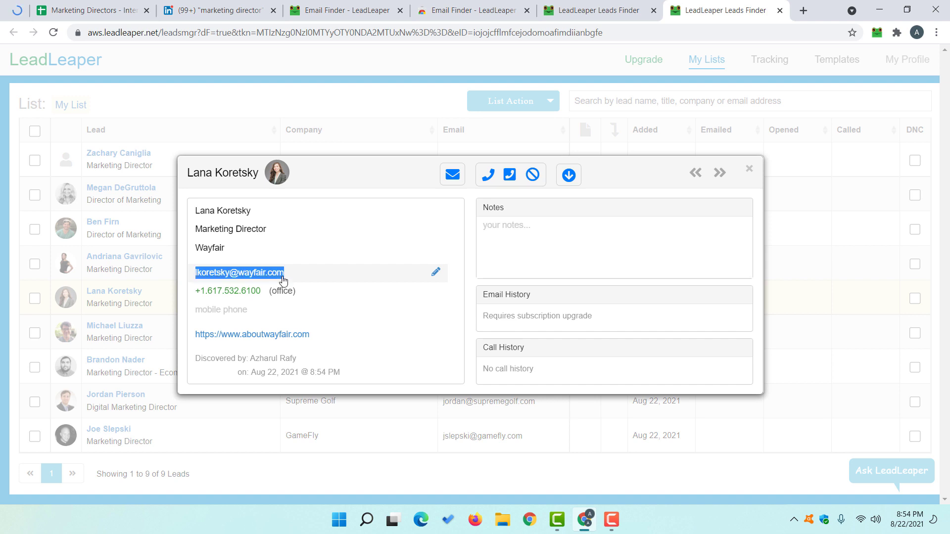
Paste the email address into cell E2 of the Marketing Directors sheet and fit column E to its contents.
{"action": "left_click", "coordinate": [95, 6]}
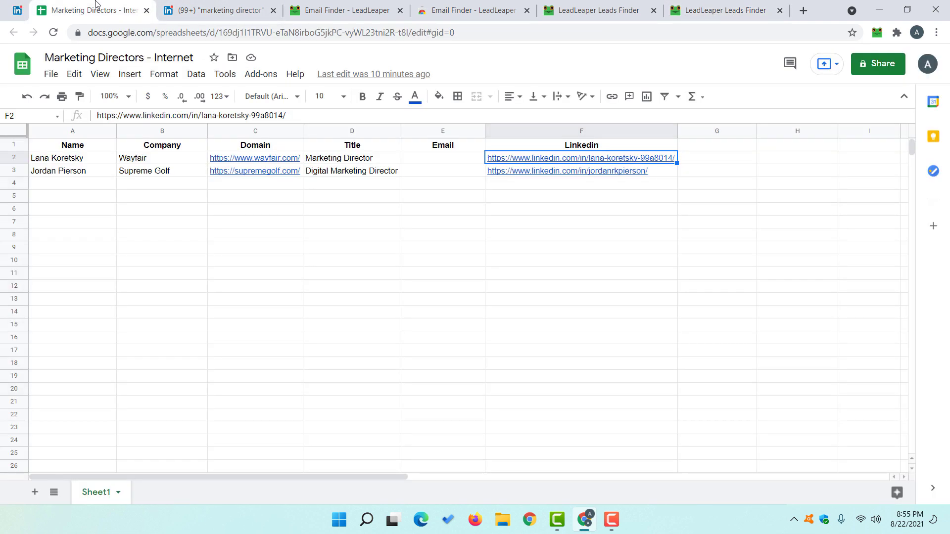
{"action": "left_click", "coordinate": [452, 162]}
{"action": "key", "text": "ctrl+v"}
{"action": "left_click", "coordinate": [443, 176]}
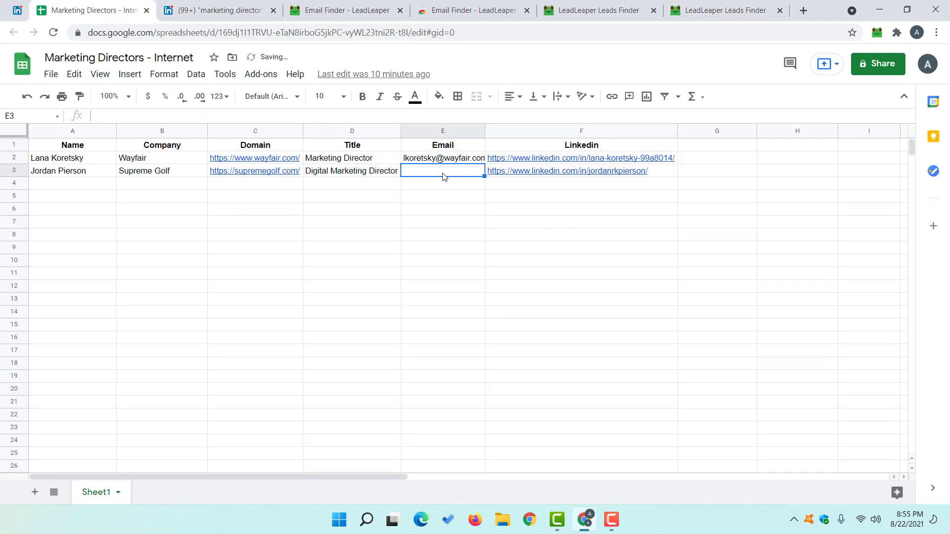
{"action": "double_click", "coordinate": [484, 131]}
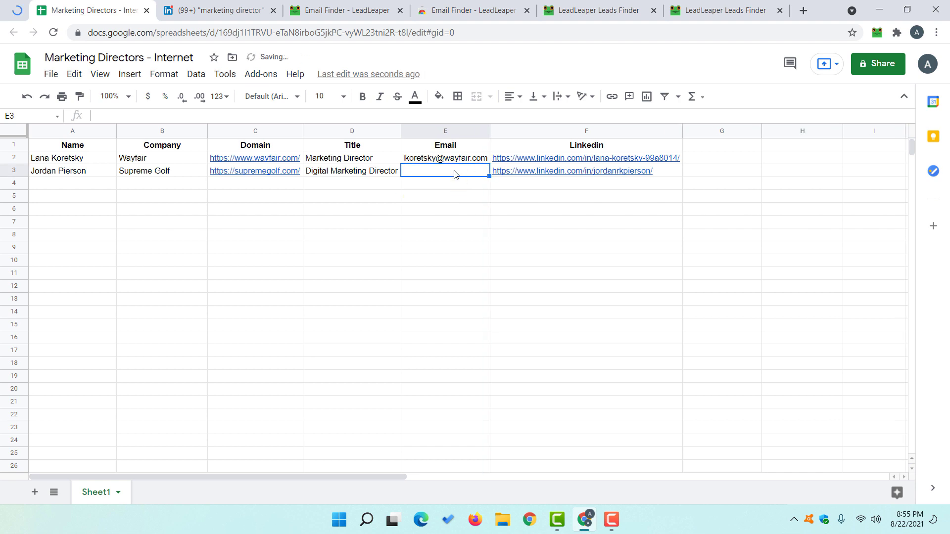
Copy the Wayfair lead's office phone number from the LeadLeaper lead details and return to the sheet.
{"action": "left_click", "coordinate": [724, 11]}
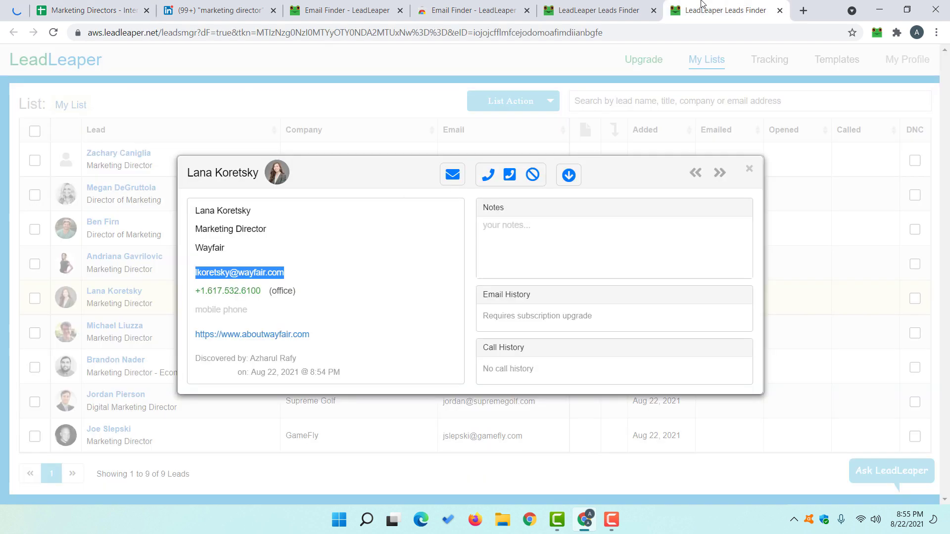
{"action": "double_click", "coordinate": [249, 292]}
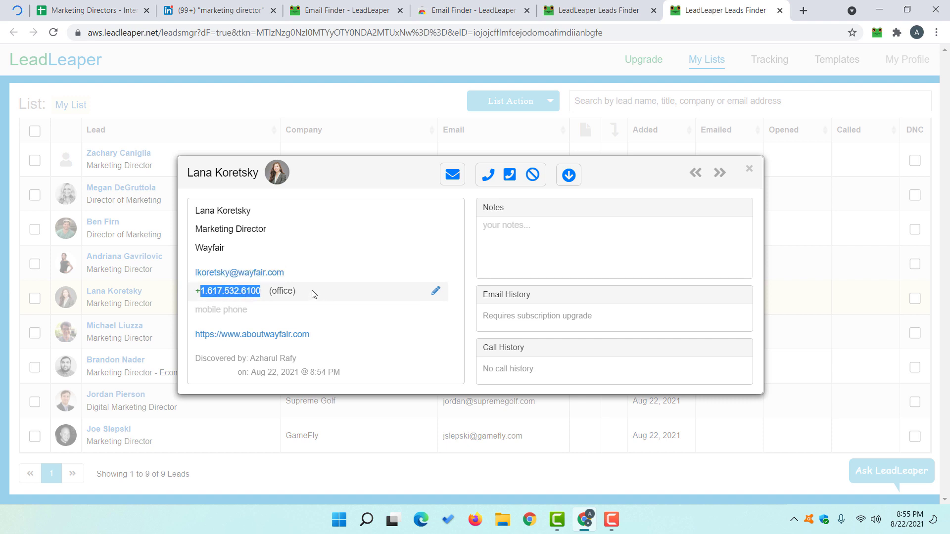
{"action": "key", "text": "ctrl+1"}
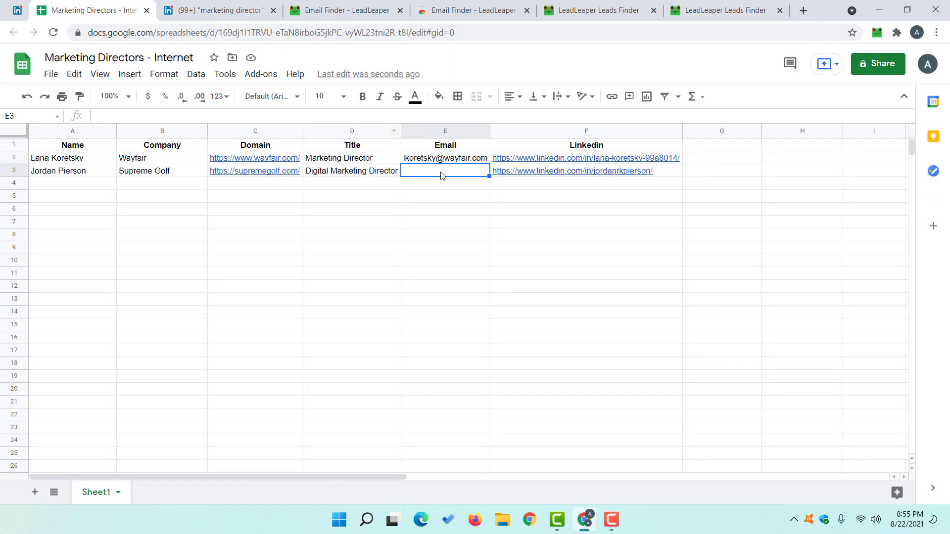
Insert a column before Linkedin, paste the phone number into F2, and fit the new column to its contents.
{"action": "left_click", "coordinate": [503, 131]}
{"action": "right_click", "coordinate": [503, 131]}
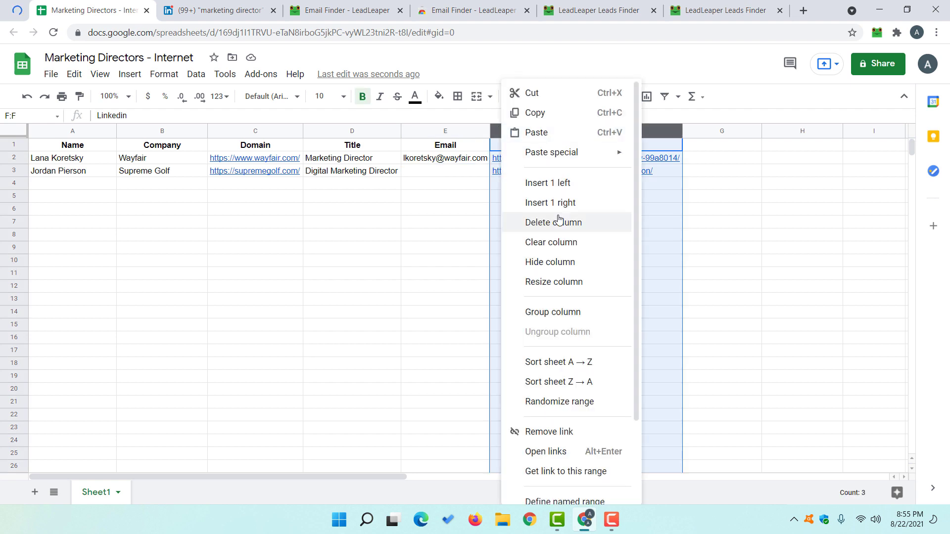
{"action": "left_click", "coordinate": [558, 185]}
{"action": "left_click", "coordinate": [519, 160]}
{"action": "left_click", "coordinate": [518, 194]}
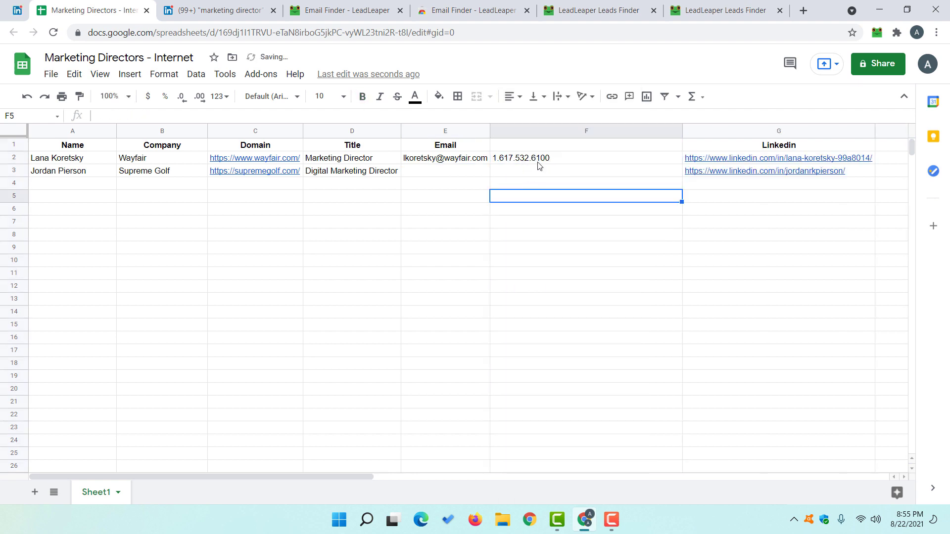
{"action": "double_click", "coordinate": [680, 130]}
Close the lead details in LeadLeaper and go to the second page of LinkedIn's marketing director search results.
{"action": "left_click", "coordinate": [720, 9]}
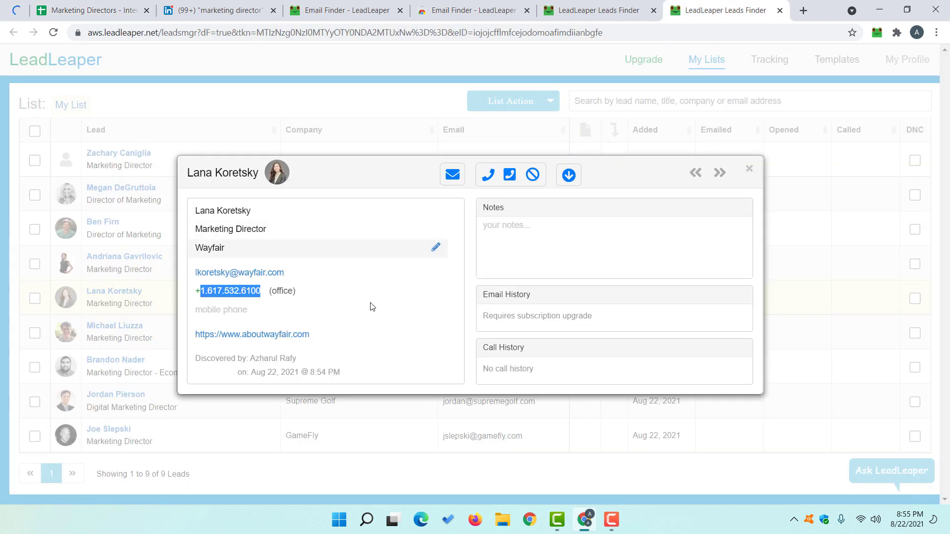
{"action": "left_click", "coordinate": [749, 172]}
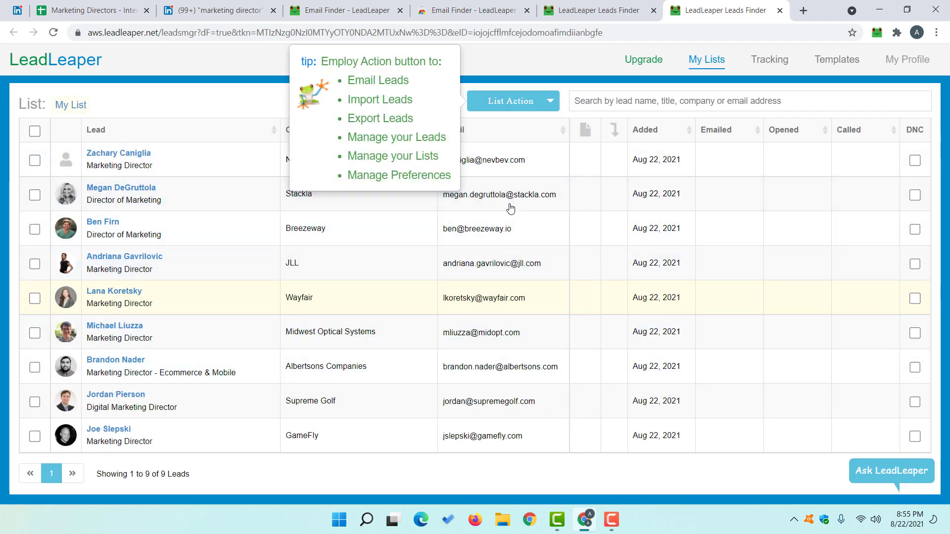
{"action": "left_click", "coordinate": [224, 7]}
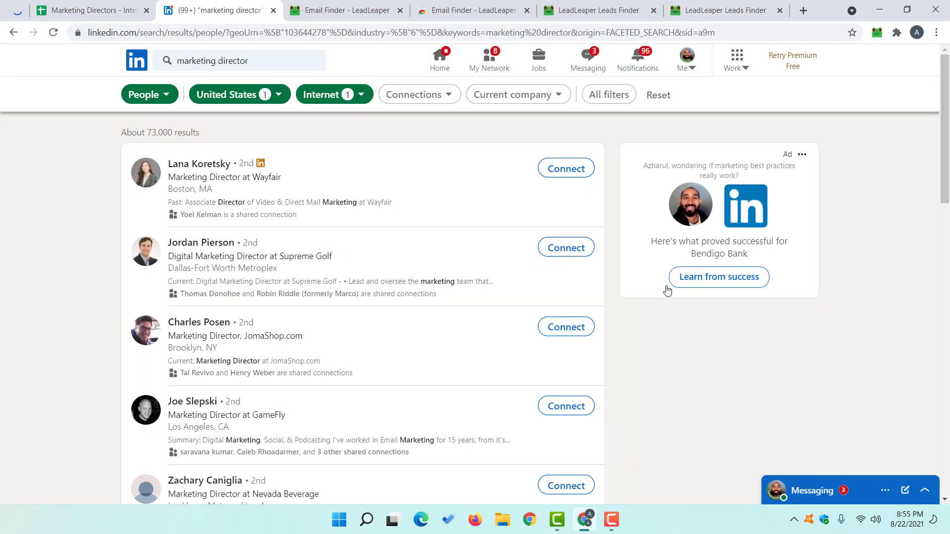
{"action": "scroll", "coordinate": [447, 293], "scroll_direction": "down", "scroll_amount": 12}
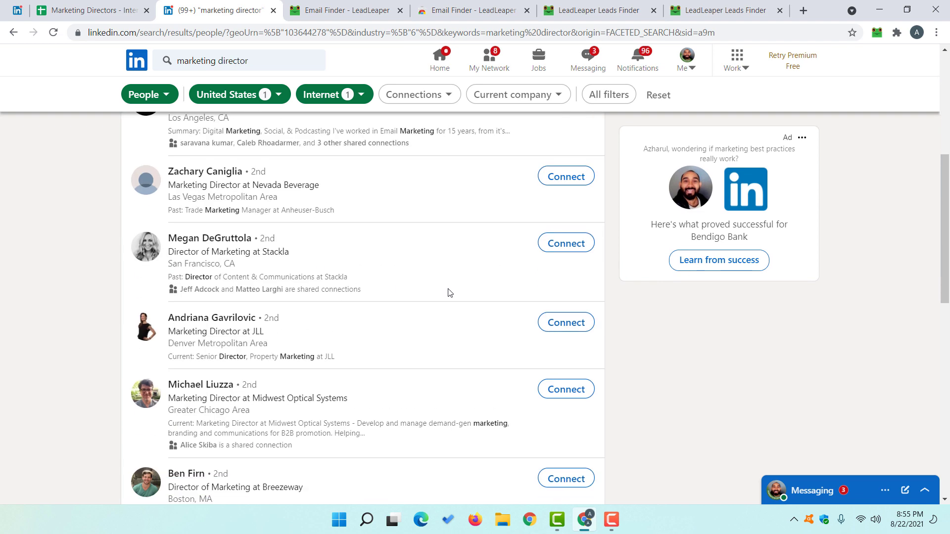
{"action": "scroll", "coordinate": [394, 315], "scroll_direction": "down", "scroll_amount": 3}
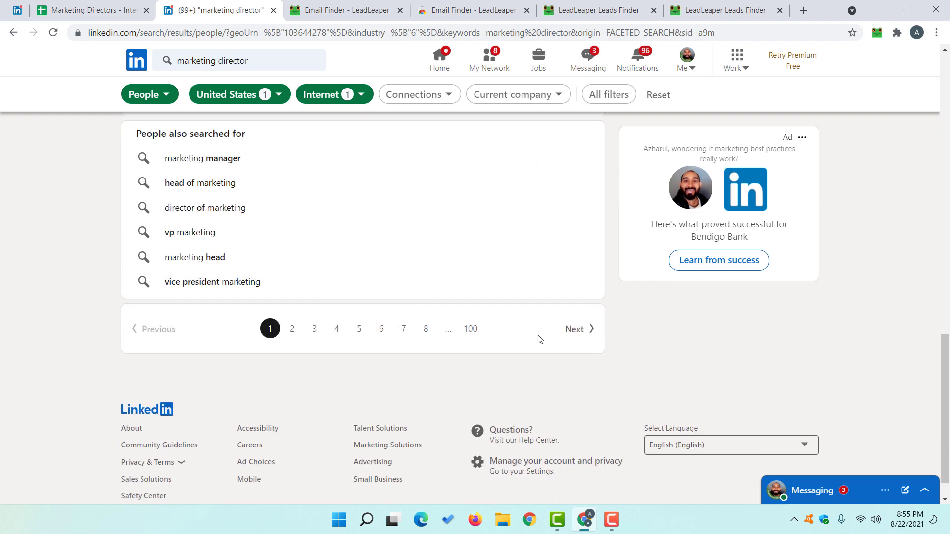
{"action": "left_click", "coordinate": [575, 333]}
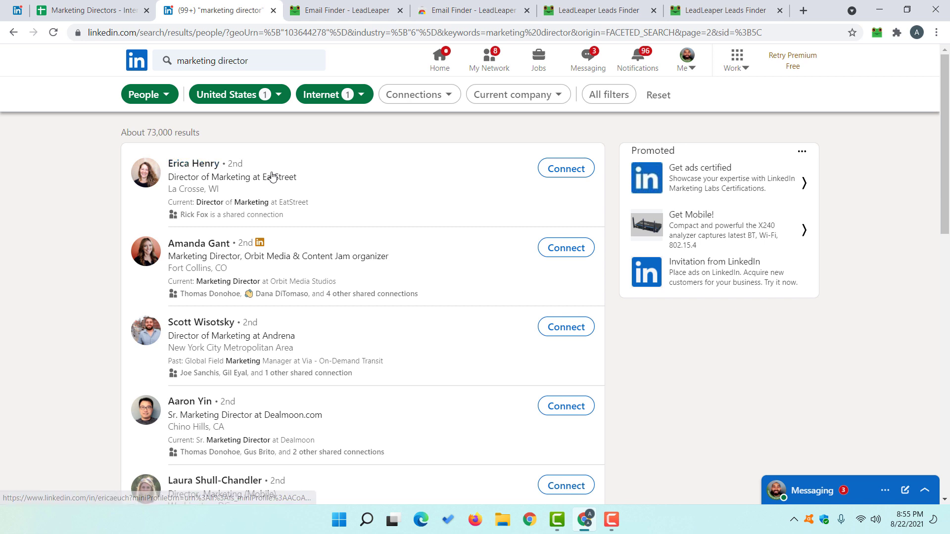
Open the EatStreet director of marketing's profile in a new tab and copy the email address LeadLeaper finds.
{"action": "right_click", "coordinate": [197, 167]}
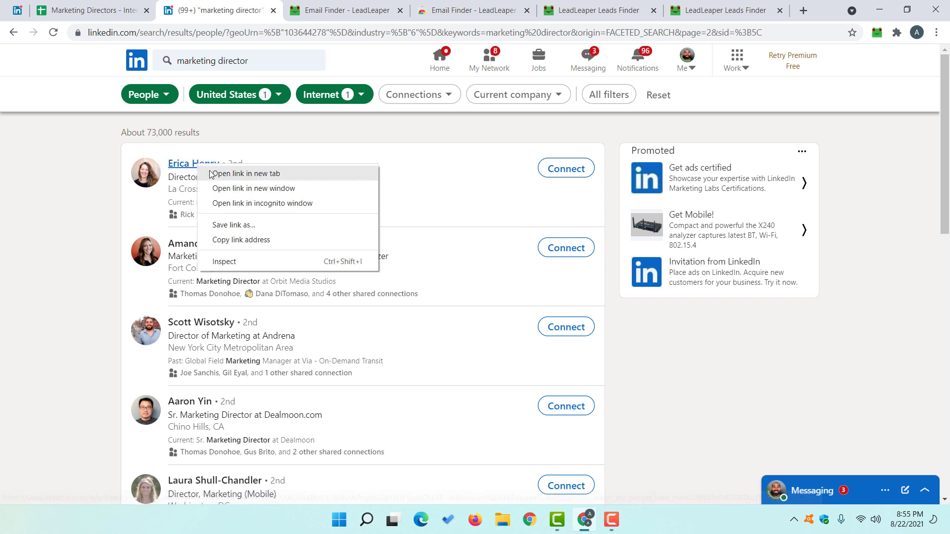
{"action": "left_click", "coordinate": [246, 173]}
{"action": "left_click", "coordinate": [300, 11]}
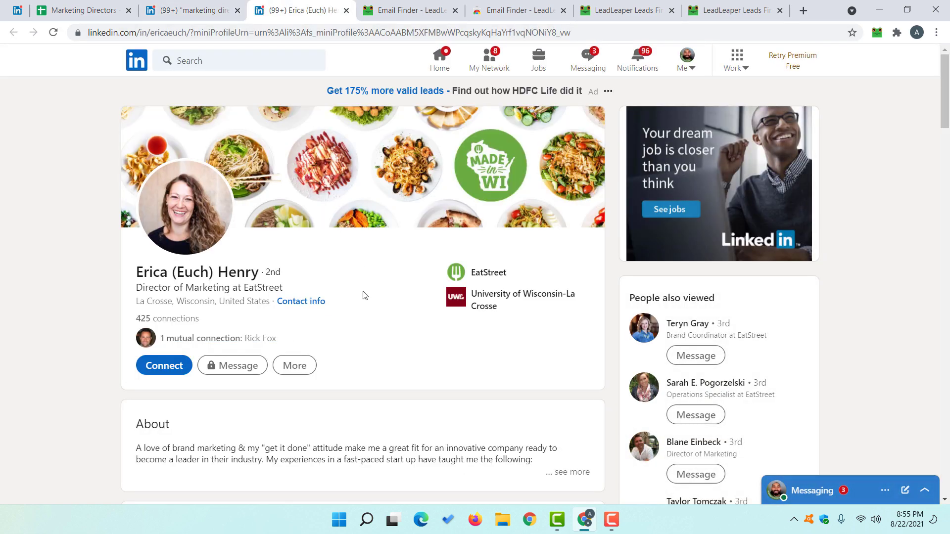
{"action": "left_click", "coordinate": [876, 33]}
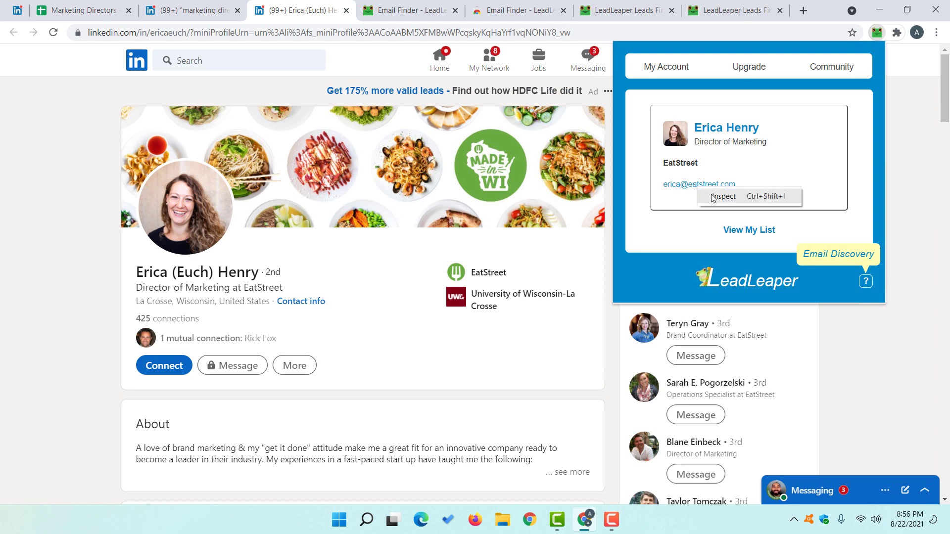
{"action": "right_click", "coordinate": [665, 189]}
{"action": "left_click", "coordinate": [675, 193]}
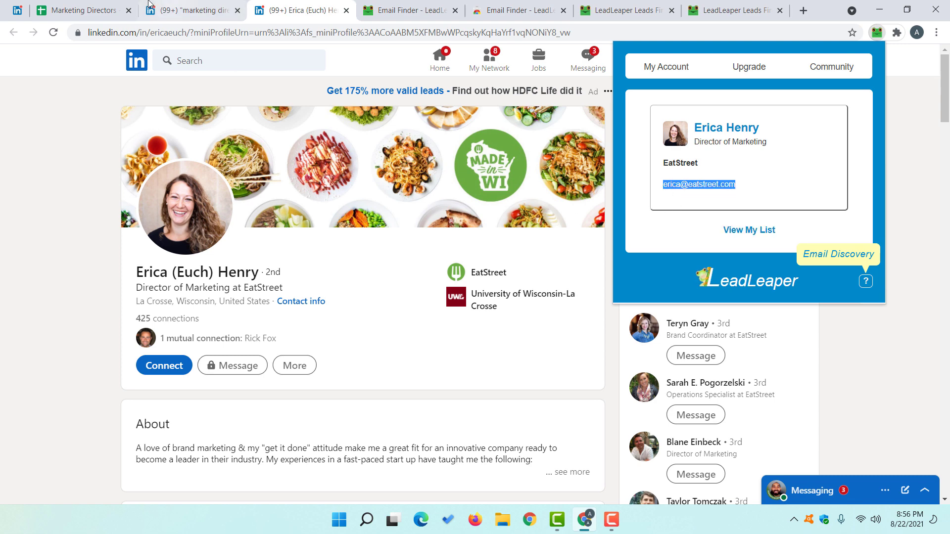
Paste the EatStreet director's email address into cell E4 of the Marketing Directors sheet.
{"action": "left_click", "coordinate": [81, 10]}
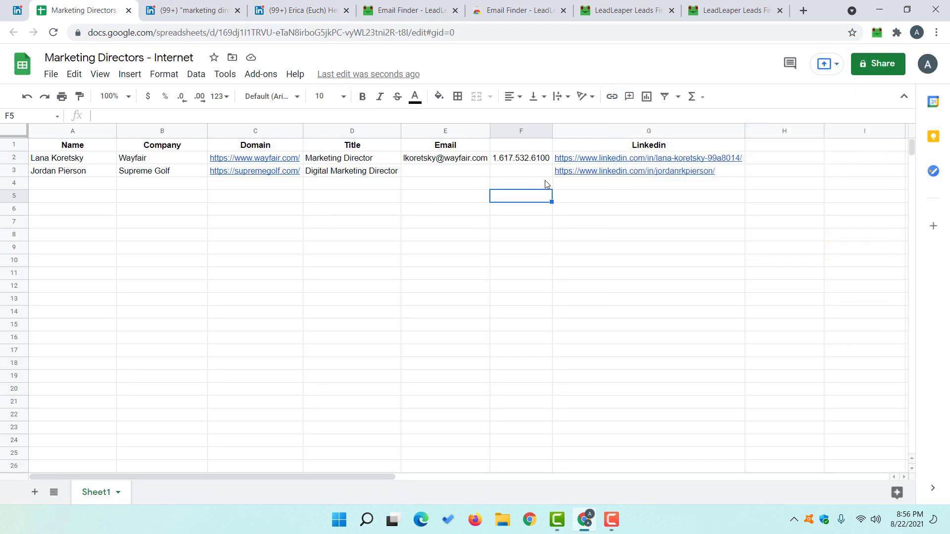
{"action": "left_click", "coordinate": [460, 186]}
{"action": "key", "text": "ctrl+v"}
{"action": "key", "text": "ctrl+z"}
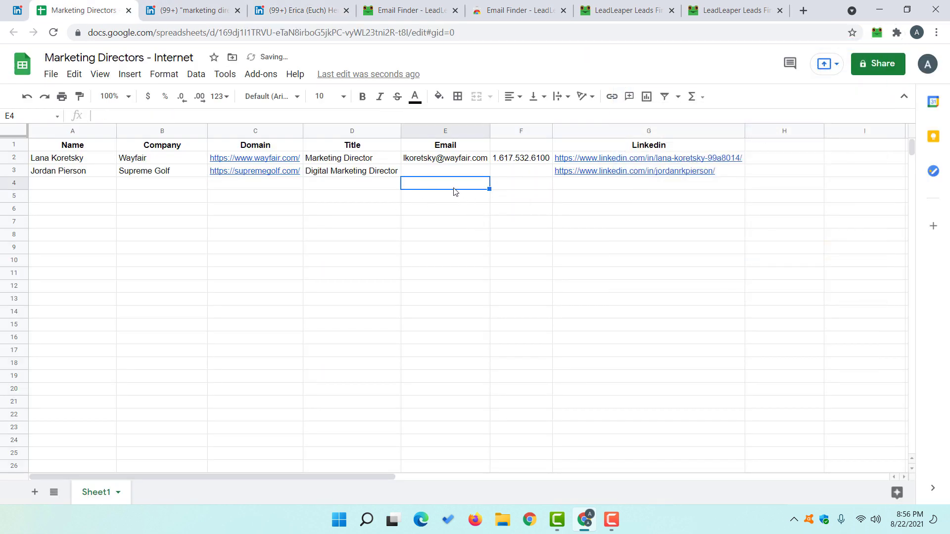
{"action": "key", "text": "ctrl+v"}
{"action": "left_click", "coordinate": [450, 186]}
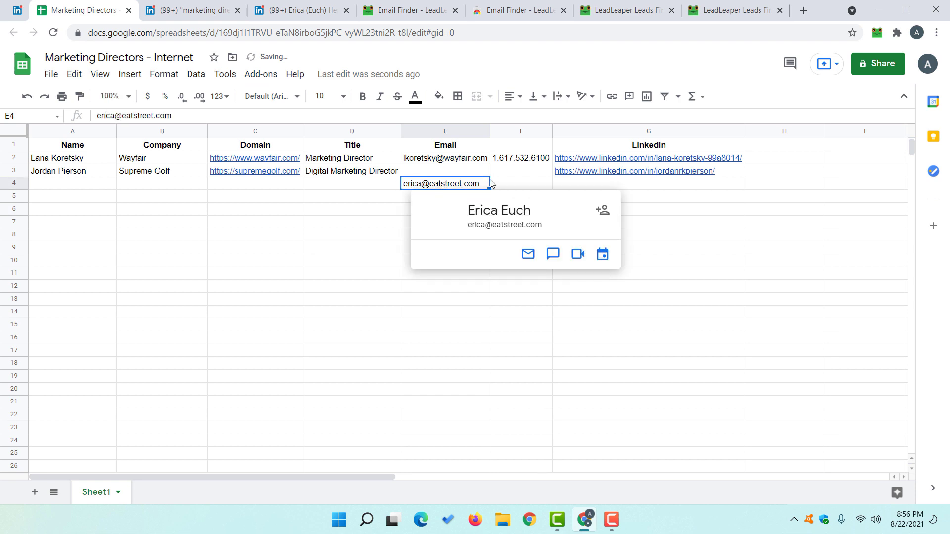
Transfer the EatStreet director's LinkedIn profile URL, without the query part, into cell G4 of the sheet.
{"action": "left_click", "coordinate": [311, 10]}
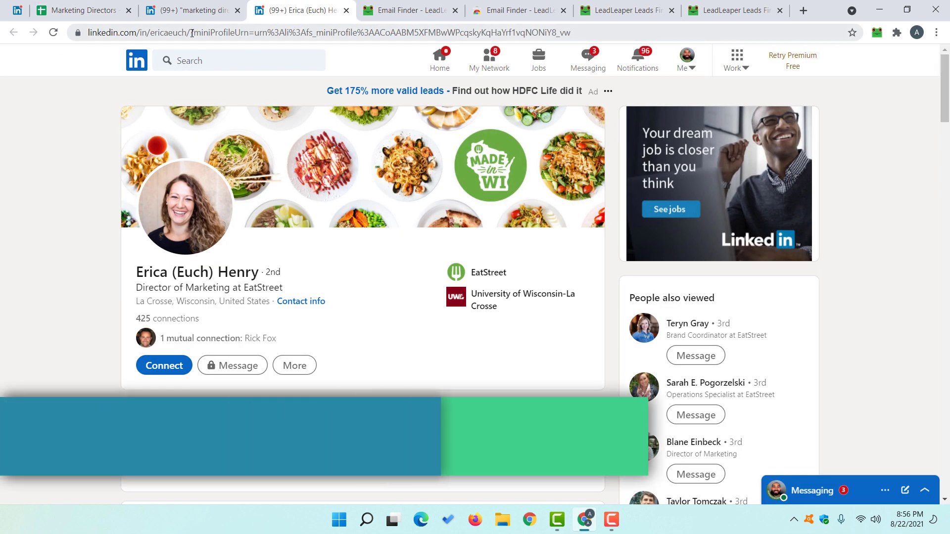
{"action": "left_click_drag", "start_coordinate": [190, 32], "coordinate": [59, 35]}
{"action": "key", "text": "ctrl+x"}
{"action": "left_click", "coordinate": [81, 10]}
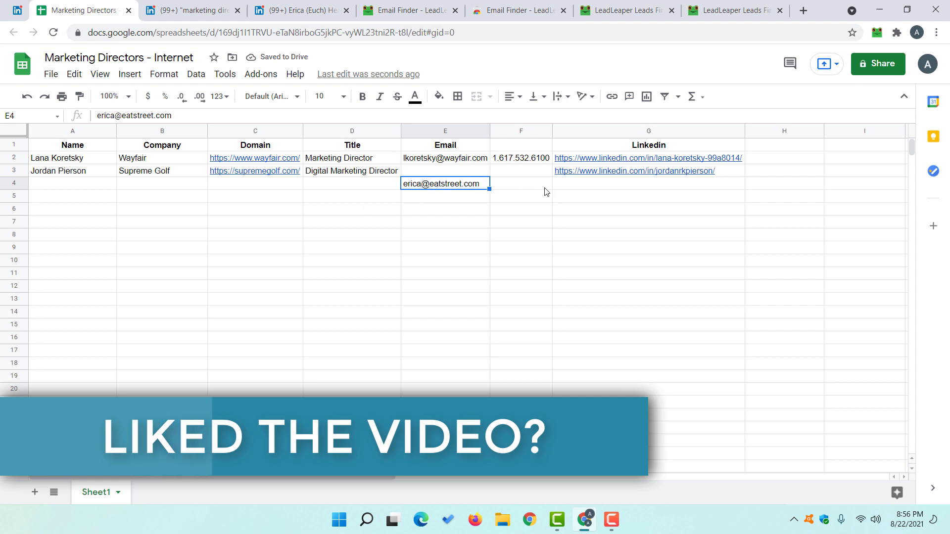
{"action": "left_click", "coordinate": [576, 190]}
{"action": "key", "text": "ctrl+v"}
Copy the EatStreet director's full name from the LinkedIn profile into cell A4 of the sheet.
{"action": "left_click", "coordinate": [408, 10]}
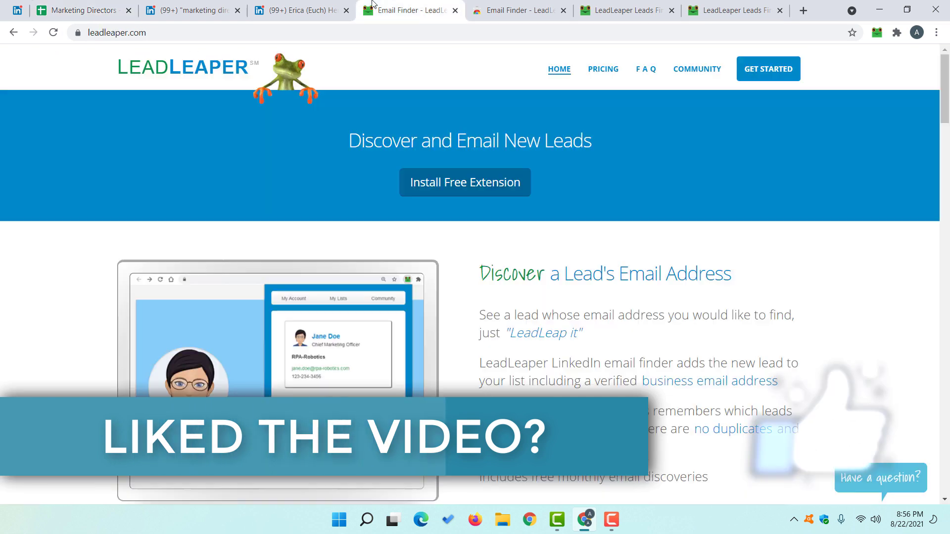
{"action": "left_click", "coordinate": [331, 5]}
{"action": "left_click_drag", "start_coordinate": [137, 272], "coordinate": [222, 265]}
{"action": "left_click", "coordinate": [81, 10]}
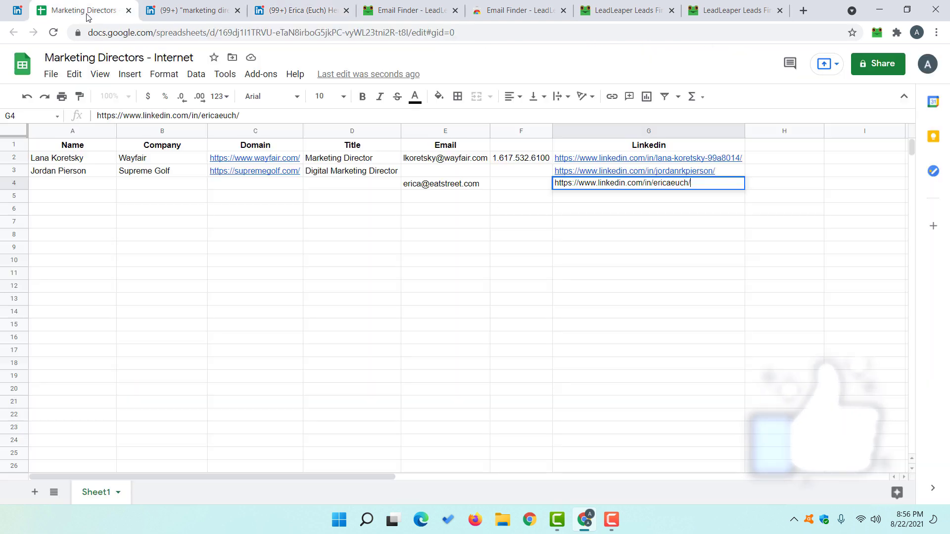
{"action": "double_click", "coordinate": [70, 184]}
{"action": "key", "text": "ctrl+v"}
Copy the company name EatStreet from the profile headline into cell B4 of the sheet.
{"action": "left_click", "coordinate": [137, 205]}
{"action": "left_click", "coordinate": [141, 184]}
{"action": "left_click", "coordinate": [321, 7]}
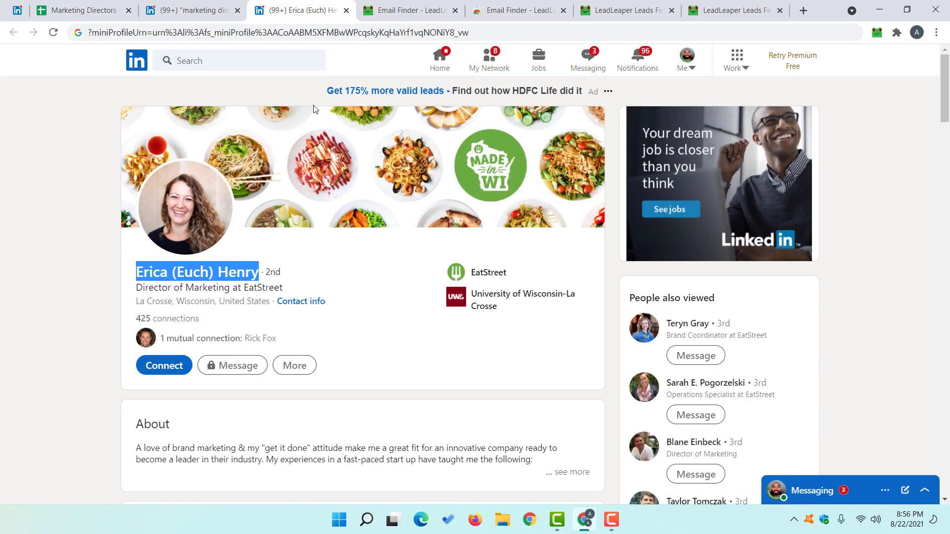
{"action": "left_click", "coordinate": [250, 290]}
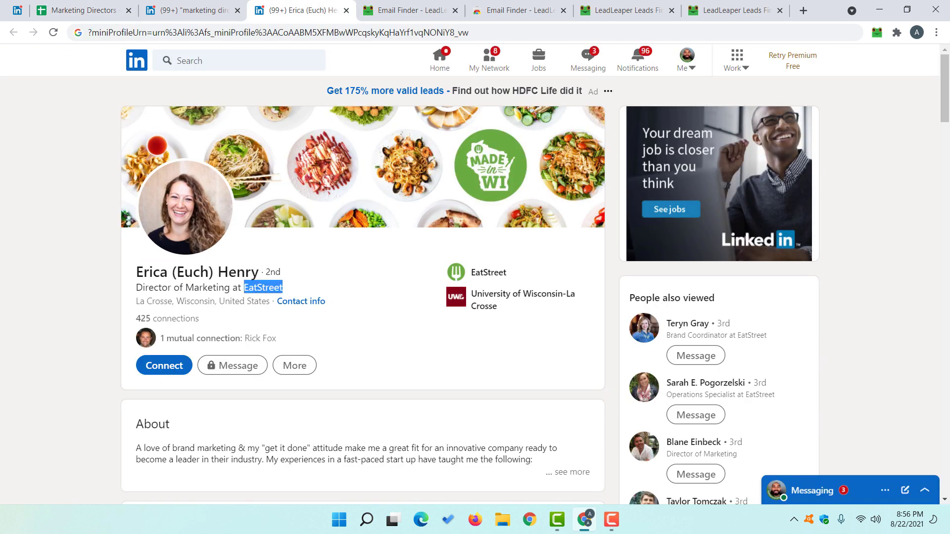
{"action": "left_click", "coordinate": [107, 11]}
{"action": "left_click", "coordinate": [242, 186]}
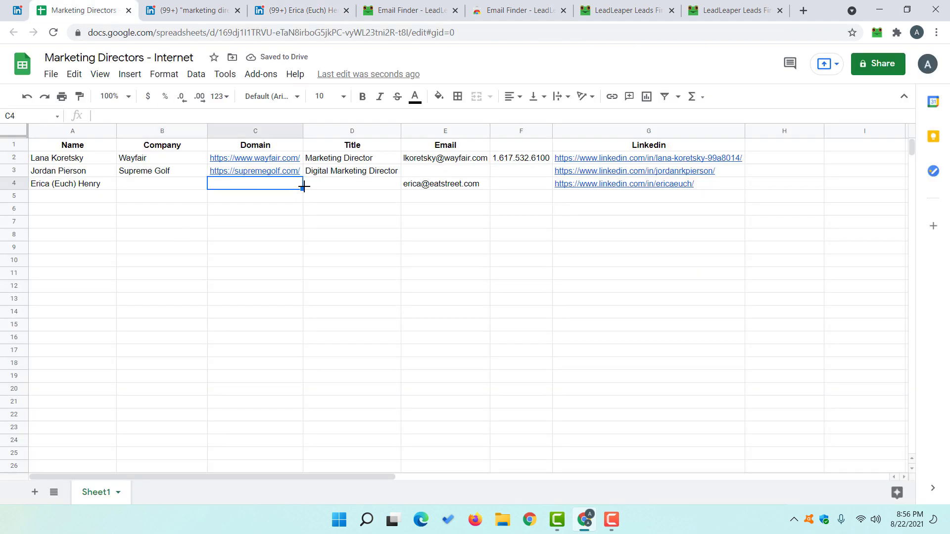
{"action": "left_click", "coordinate": [179, 188]}
{"action": "key", "text": "ctrl+v"}
{"action": "key", "text": "Tab"}
Open the EatStreet company page from the director's experience section and follow its eatstreet.com contact link.
{"action": "left_click", "coordinate": [302, 11]}
{"action": "scroll", "coordinate": [156, 247], "scroll_direction": "down", "scroll_amount": 4}
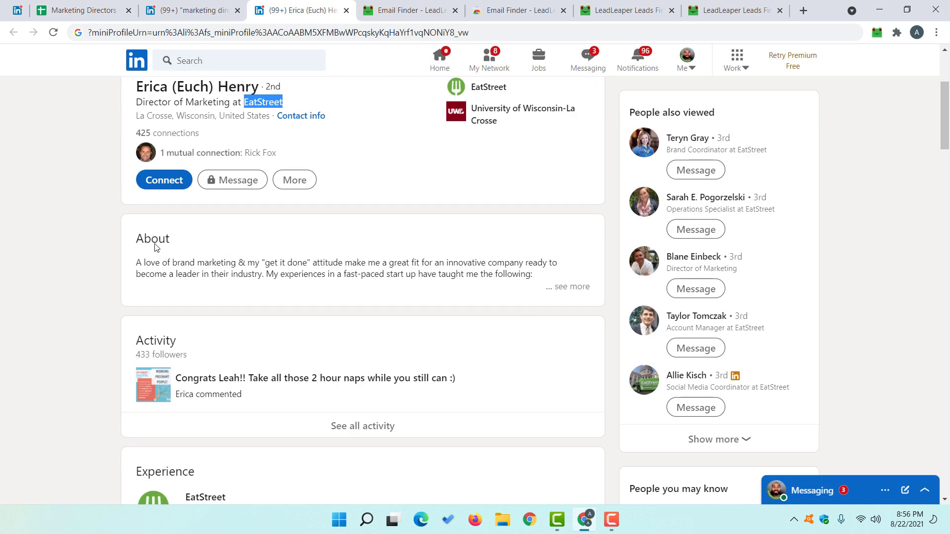
{"action": "scroll", "coordinate": [124, 262], "scroll_direction": "down", "scroll_amount": 5}
{"action": "left_click", "coordinate": [207, 255]}
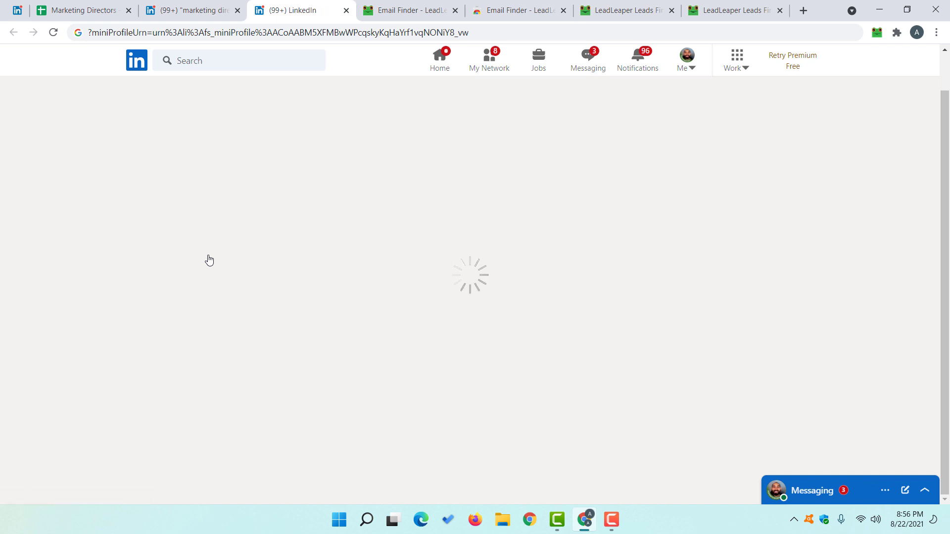
{"action": "scroll", "coordinate": [188, 310], "scroll_direction": "down", "scroll_amount": 4}
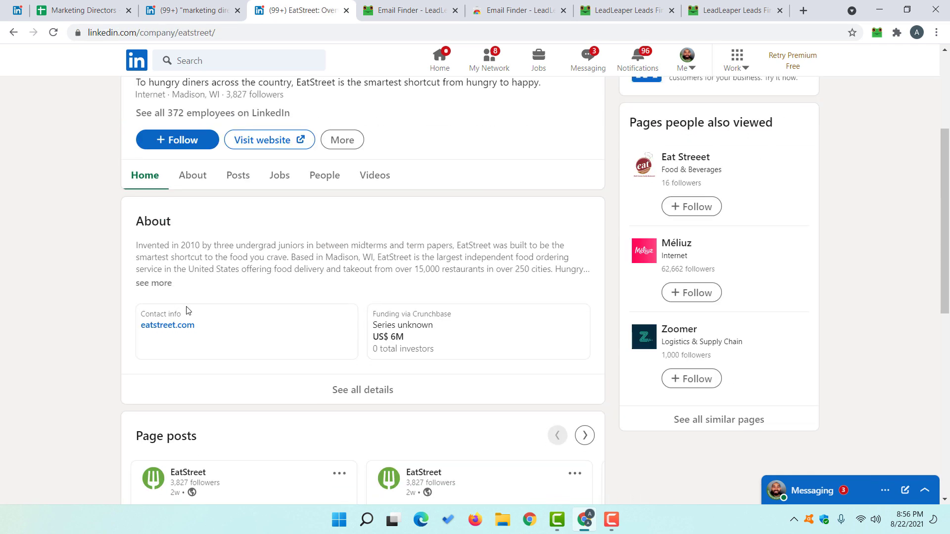
{"action": "left_click", "coordinate": [169, 328]}
{"action": "scroll", "coordinate": [228, 185], "scroll_direction": "up", "scroll_amount": 4}
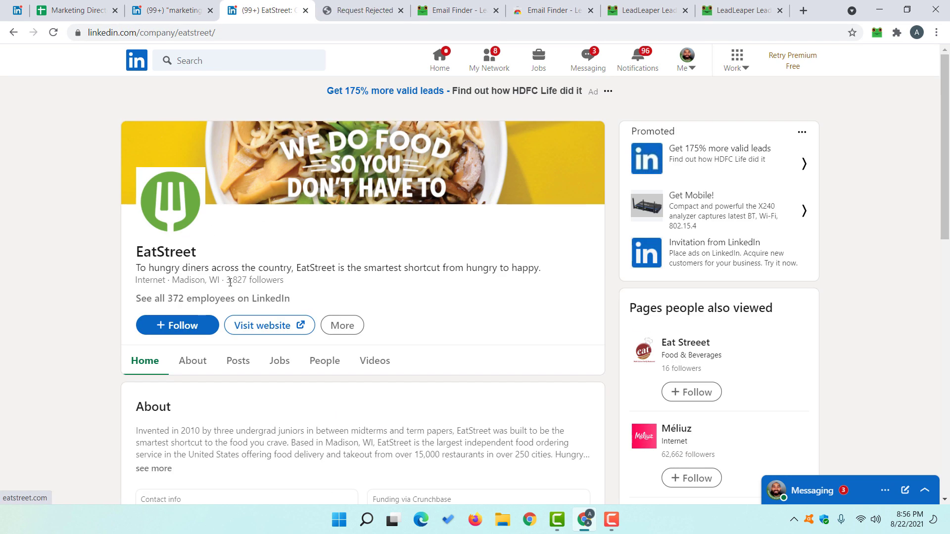
{"action": "left_click", "coordinate": [376, 3]}
{"action": "left_click", "coordinate": [145, 36]}
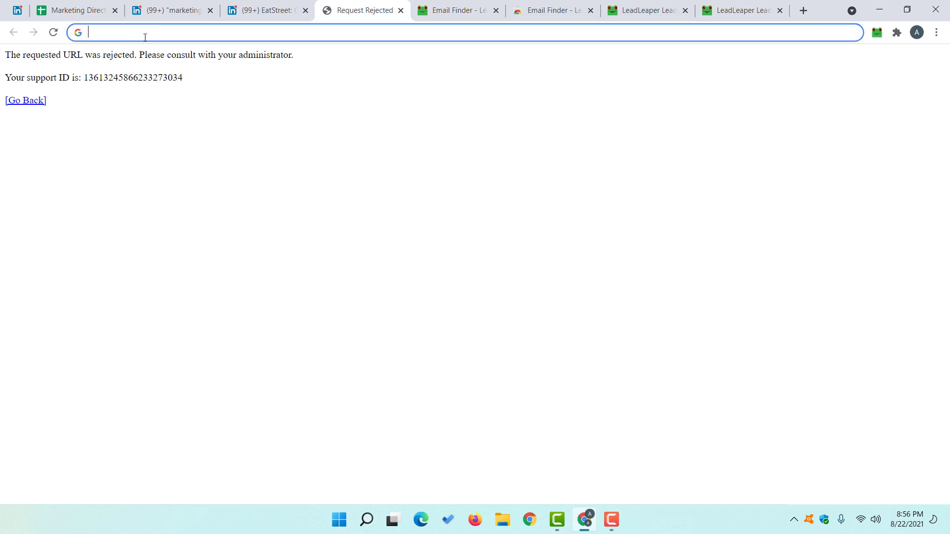
{"action": "left_click", "coordinate": [81, 10]}
{"action": "key", "text": "ctrl+v"}
{"action": "key", "text": "Return"}
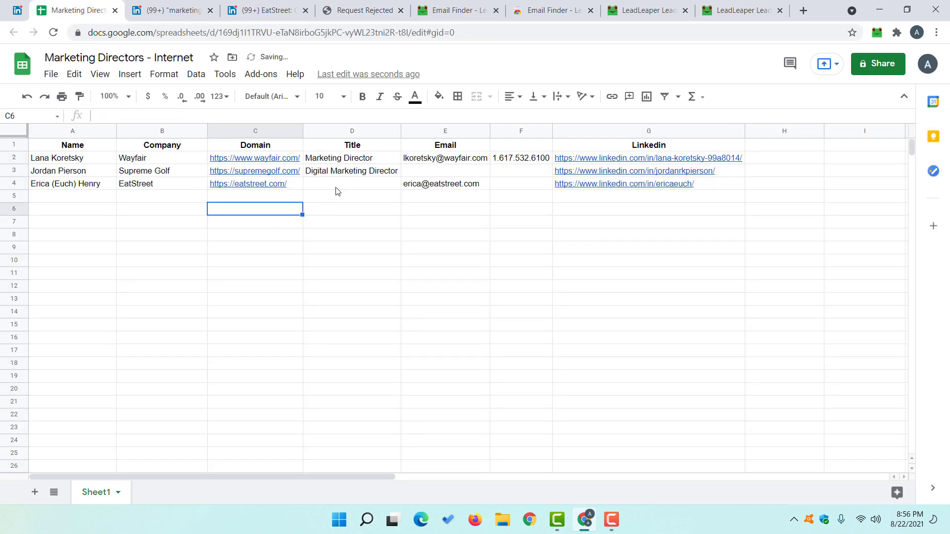
Reopen the EatStreet director's LinkedIn profile and copy the title Director of Marketing into cell D4 of the sheet.
{"action": "left_click", "coordinate": [338, 186]}
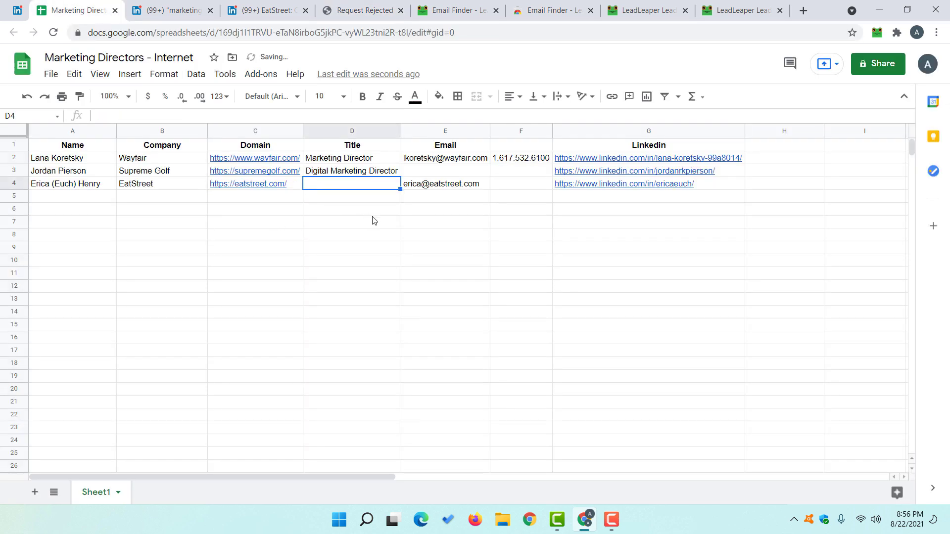
{"action": "left_click", "coordinate": [349, 7]}
{"action": "left_click", "coordinate": [294, 6]}
{"action": "left_click", "coordinate": [216, 6]}
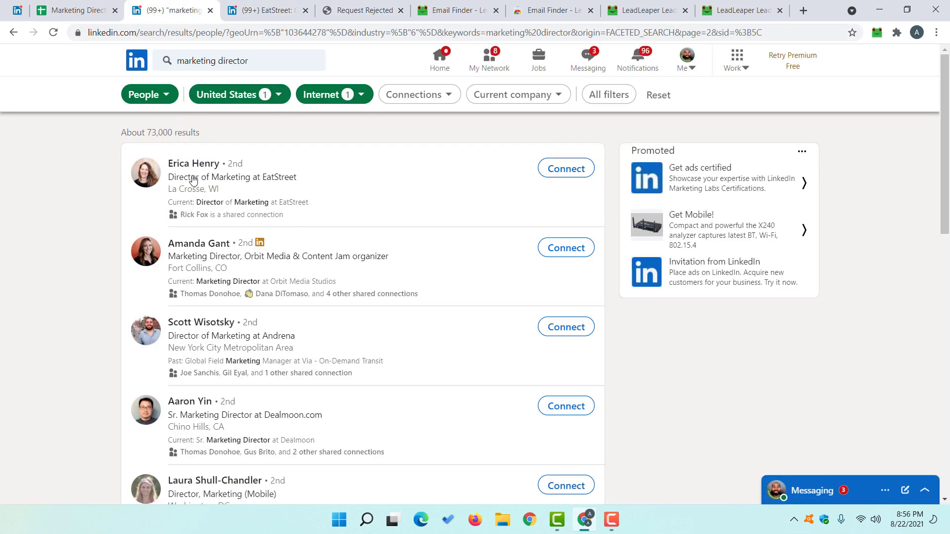
{"action": "left_click", "coordinate": [193, 176], "text": "ctrl+shift"}
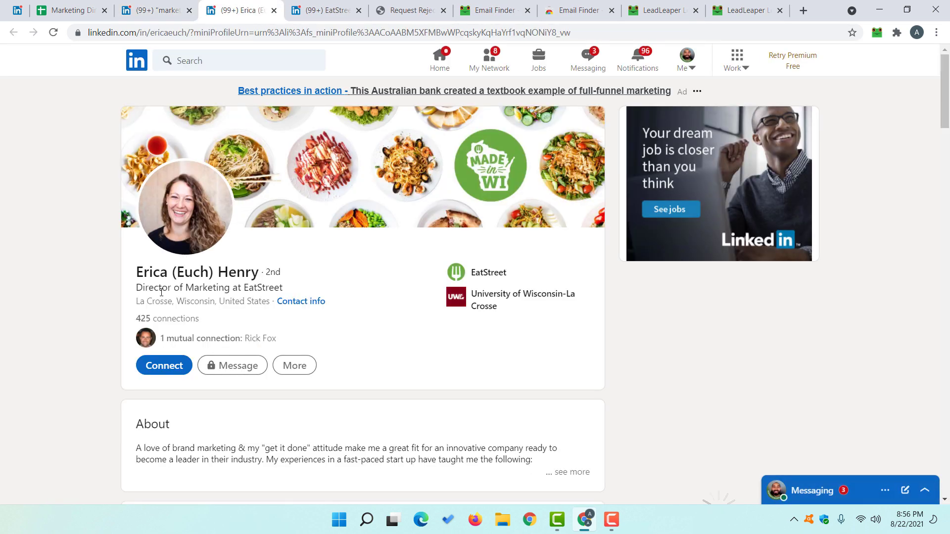
{"action": "left_click_drag", "start_coordinate": [230, 287], "coordinate": [137, 287]}
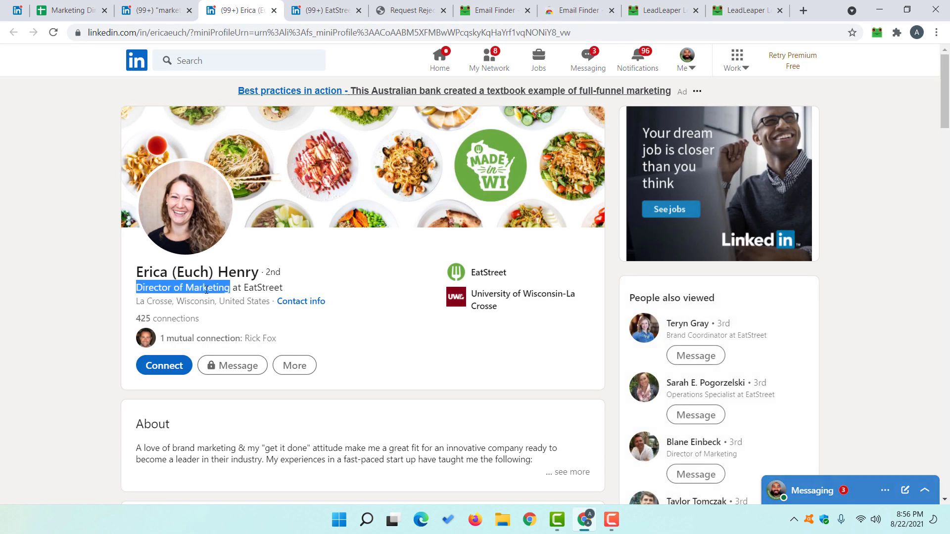
{"action": "left_click", "coordinate": [89, 2]}
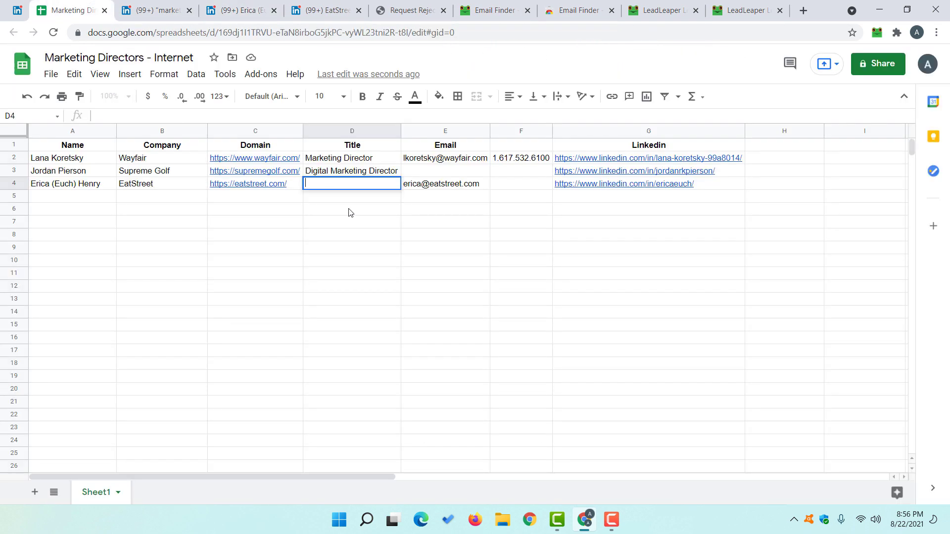
{"action": "key", "text": "ctrl+v"}
Find the Supreme Golf Digital Marketing Director in the LeadLeaper list and open the lead's details.
{"action": "left_click", "coordinate": [527, 183]}
{"action": "left_click", "coordinate": [431, 173]}
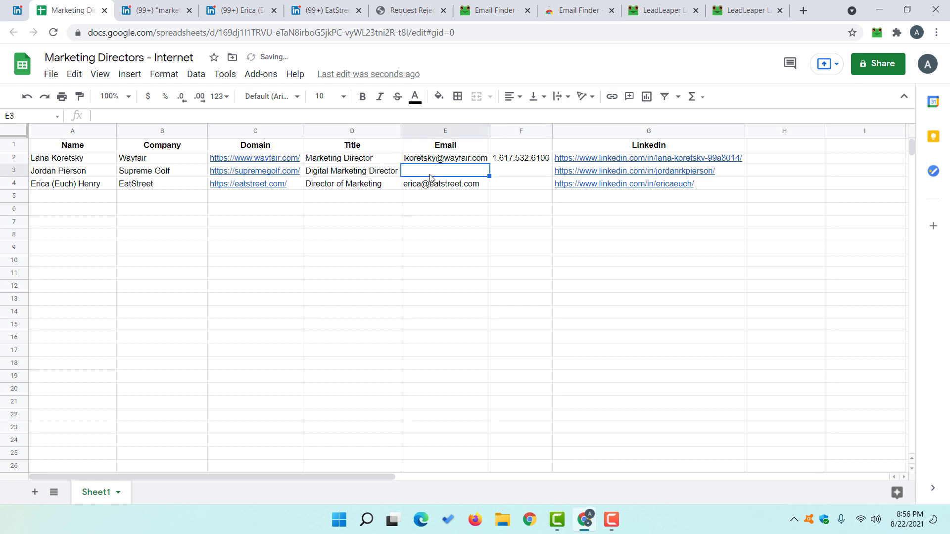
{"action": "left_click", "coordinate": [573, 176]}
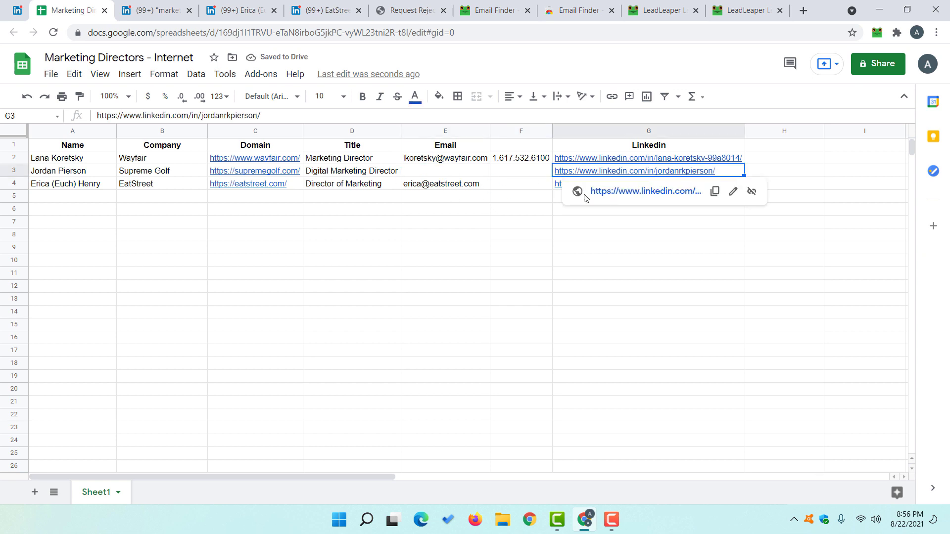
{"action": "left_click", "coordinate": [113, 174]}
{"action": "left_click", "coordinate": [663, 10]}
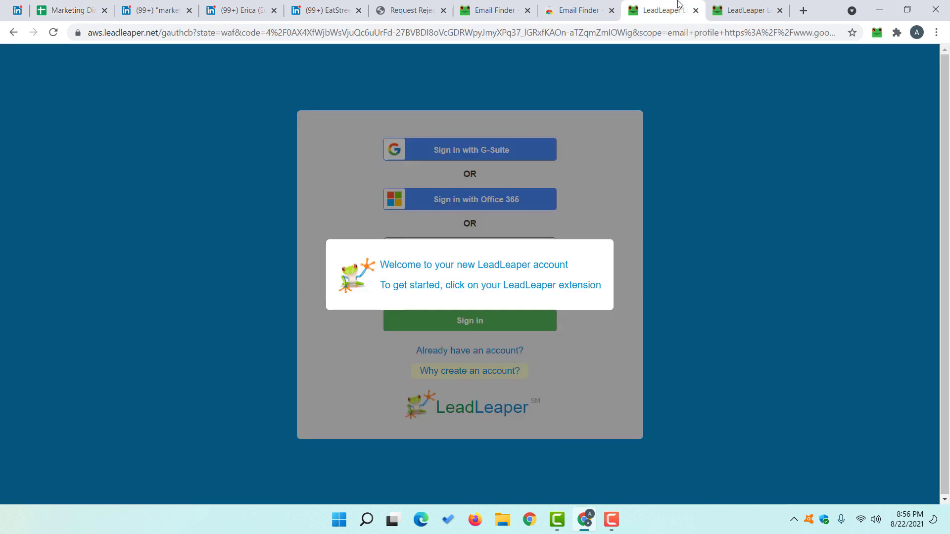
{"action": "left_click", "coordinate": [735, 4]}
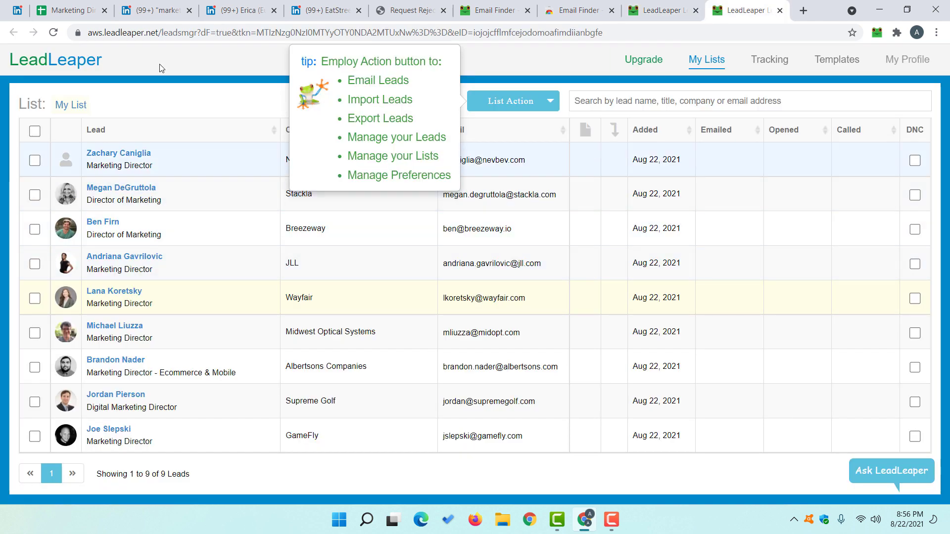
{"action": "left_click", "coordinate": [80, 8]}
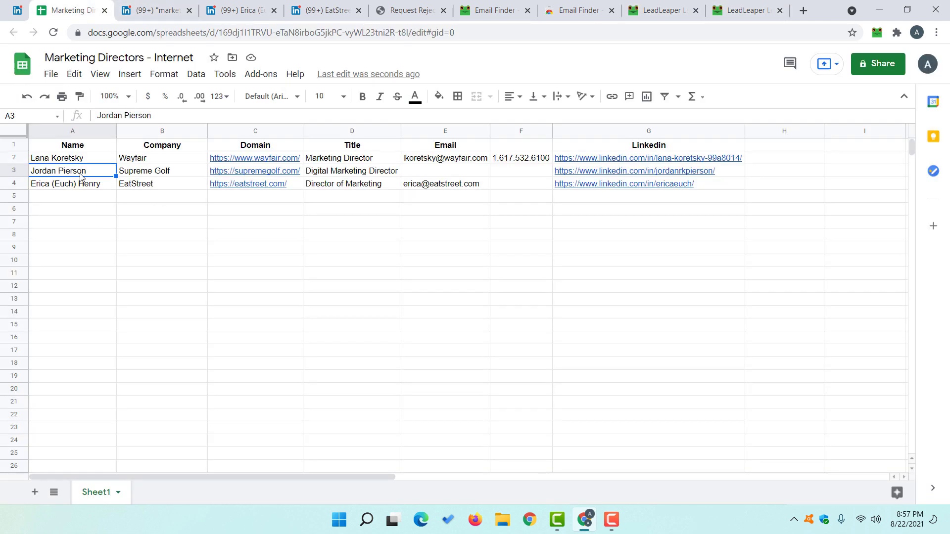
{"action": "left_click", "coordinate": [746, 11]}
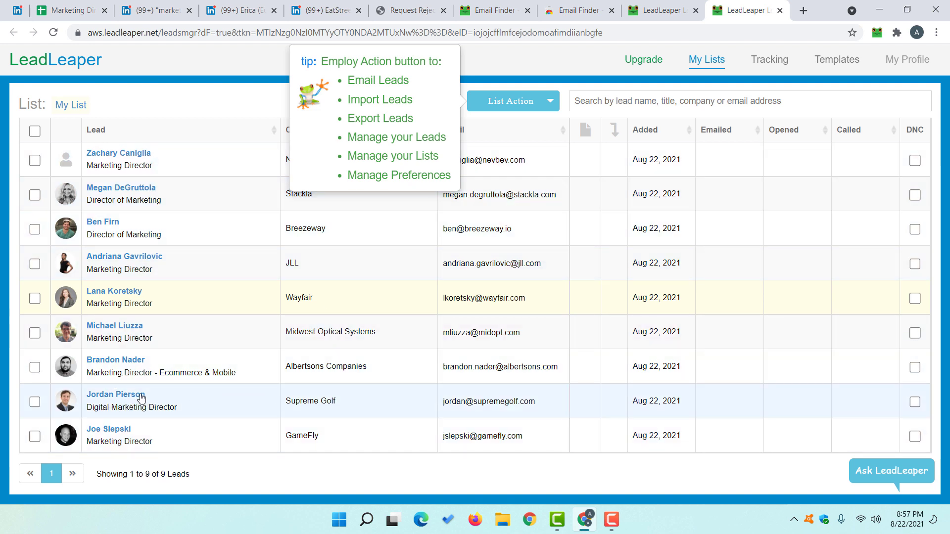
{"action": "left_click", "coordinate": [453, 408]}
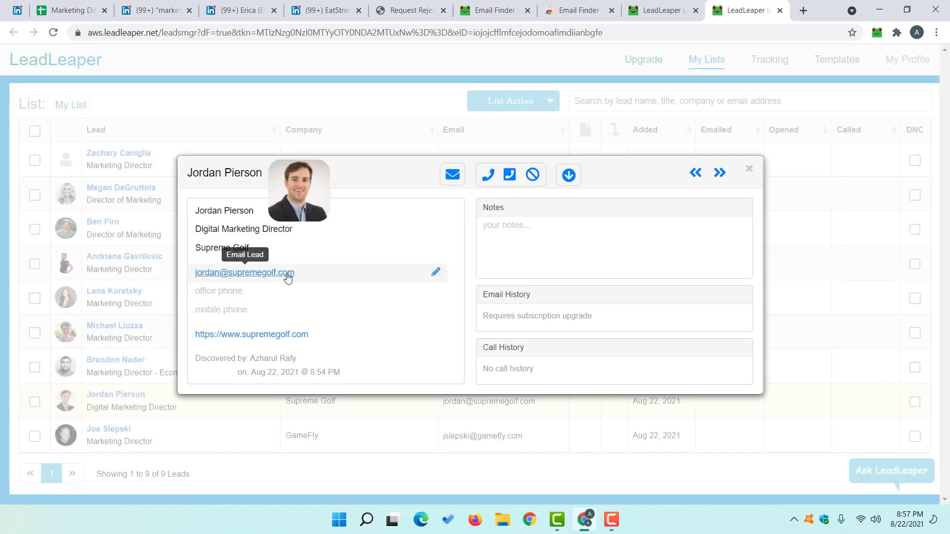
Copy the Supreme Golf director's email address from the LeadLeaper details into cell E3 of the sheet.
{"action": "left_click_drag", "start_coordinate": [195, 273], "coordinate": [291, 280]}
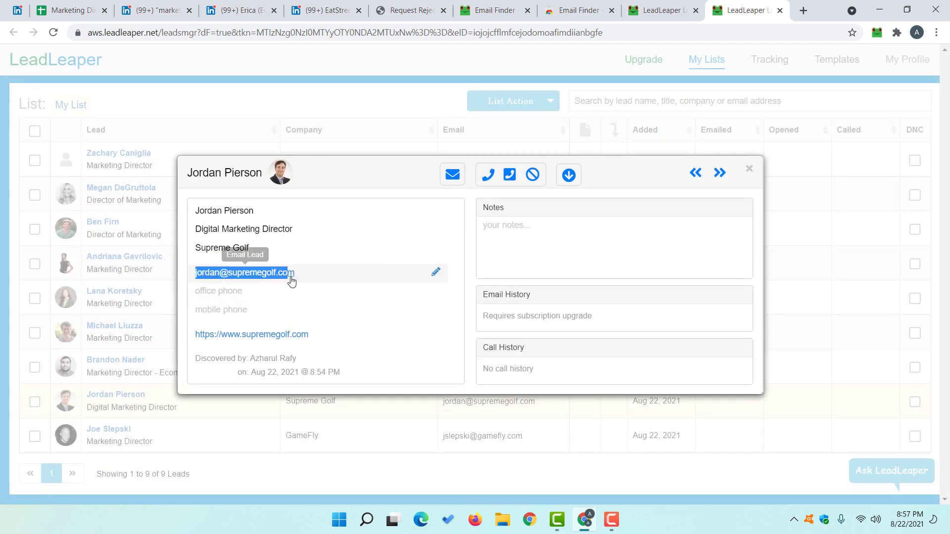
{"action": "triple_click", "coordinate": [292, 280]}
{"action": "key", "text": "ctrl+c"}
{"action": "left_click", "coordinate": [68, 7]}
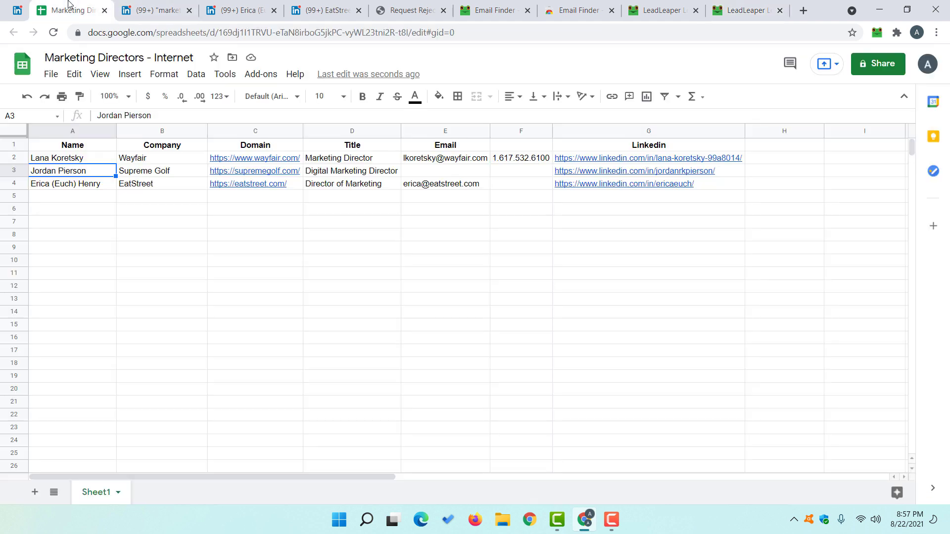
{"action": "left_click", "coordinate": [449, 171]}
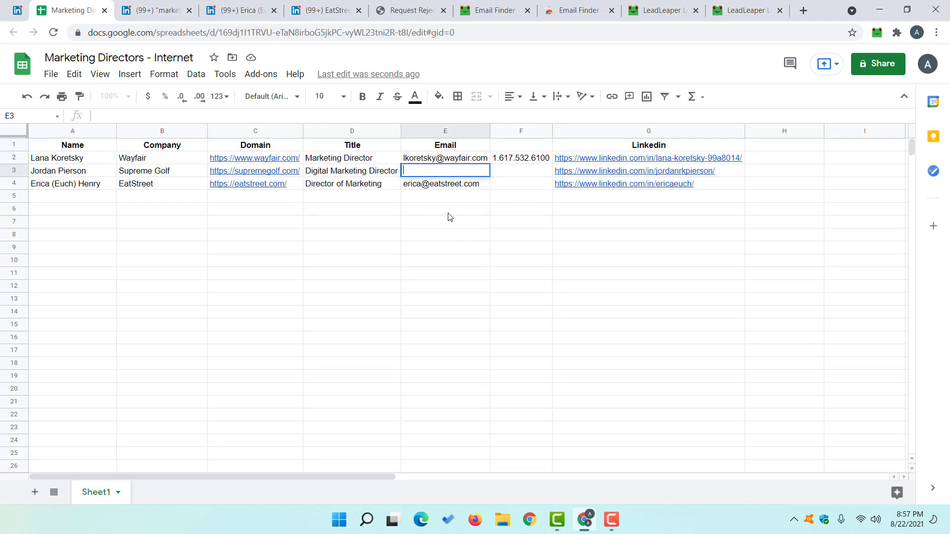
{"action": "key", "text": "ctrl+v"}
{"action": "key", "text": "Tab"}
{"action": "left_click", "coordinate": [731, 4]}
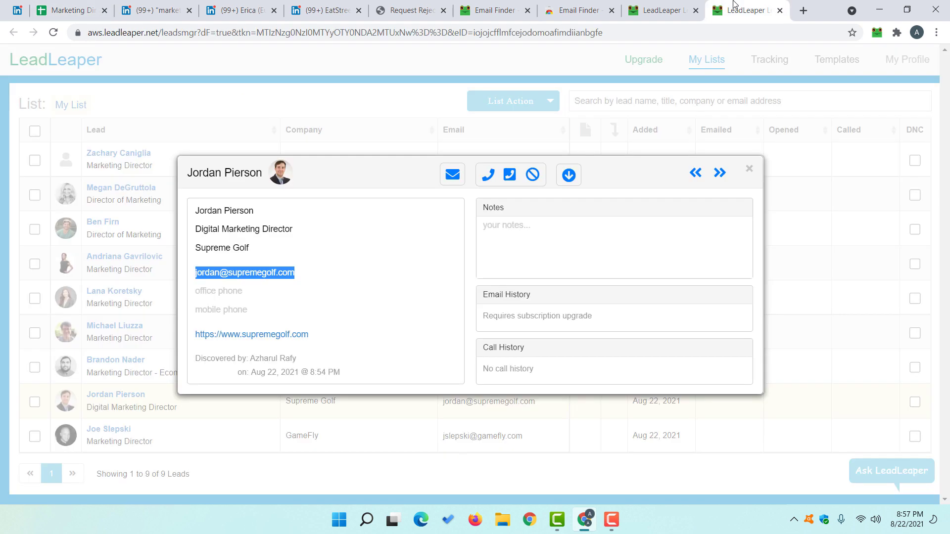
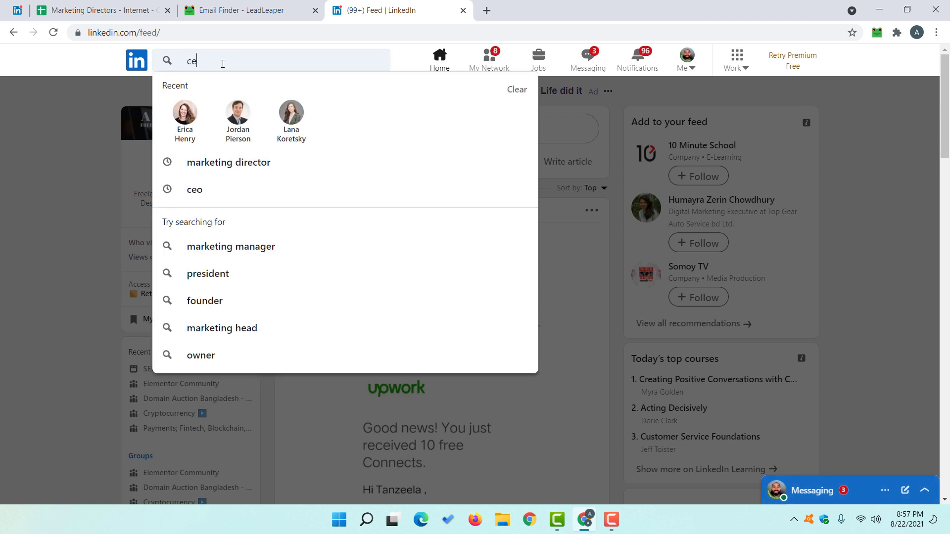
Search LinkedIn for ceo and filter people by California, United States and the Computer Software industry.
{"action": "key", "text": "Return"}
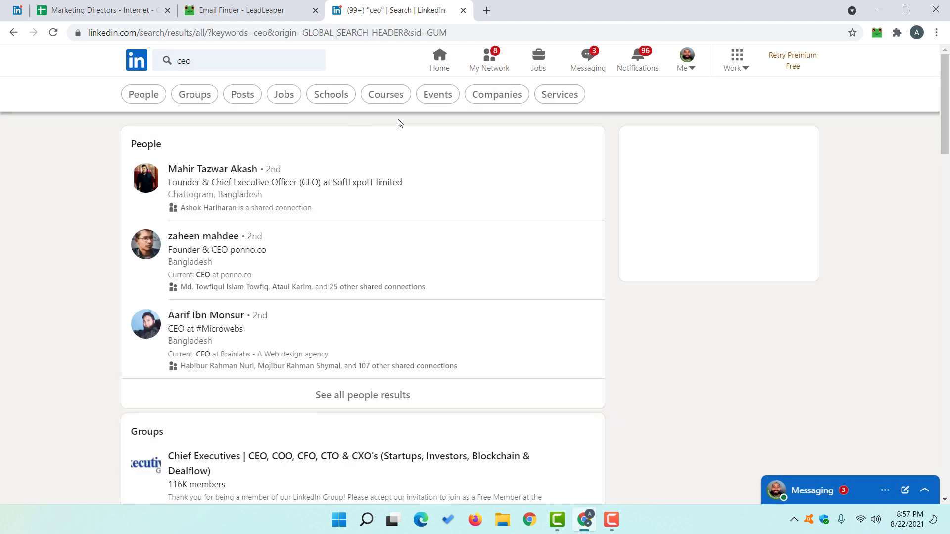
{"action": "left_click", "coordinate": [624, 94]}
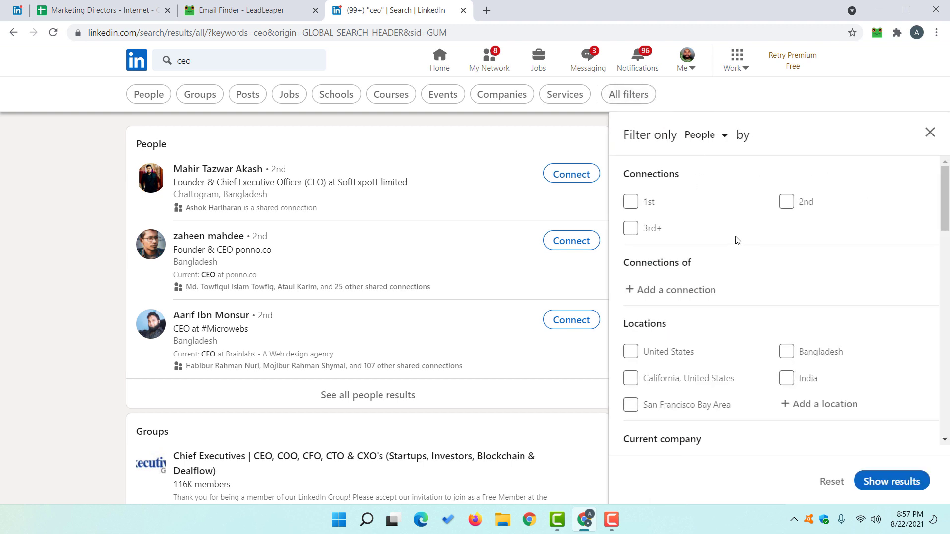
{"action": "scroll", "coordinate": [737, 237], "scroll_direction": "down", "scroll_amount": 3}
{"action": "left_click", "coordinate": [689, 256]}
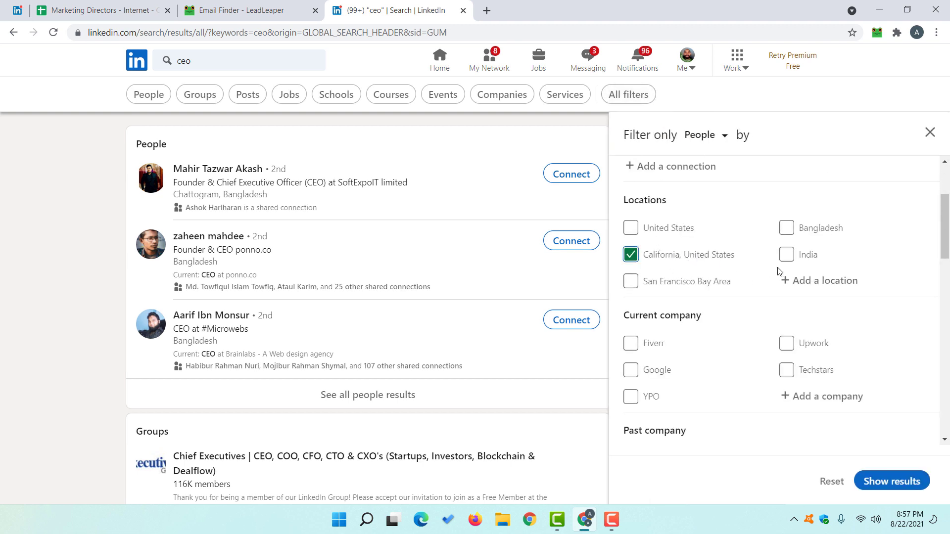
{"action": "scroll", "coordinate": [797, 297], "scroll_direction": "down", "scroll_amount": 7}
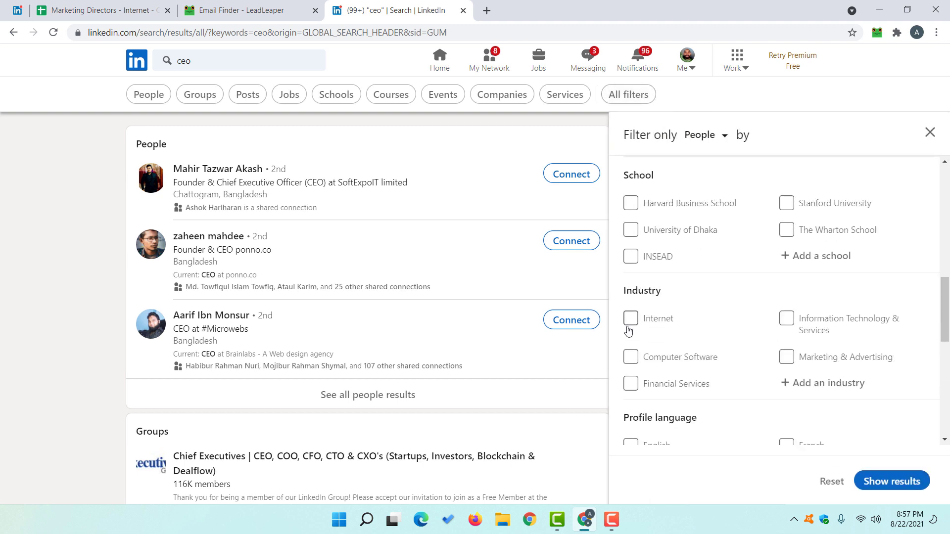
{"action": "left_click", "coordinate": [685, 358]}
{"action": "left_click", "coordinate": [887, 489]}
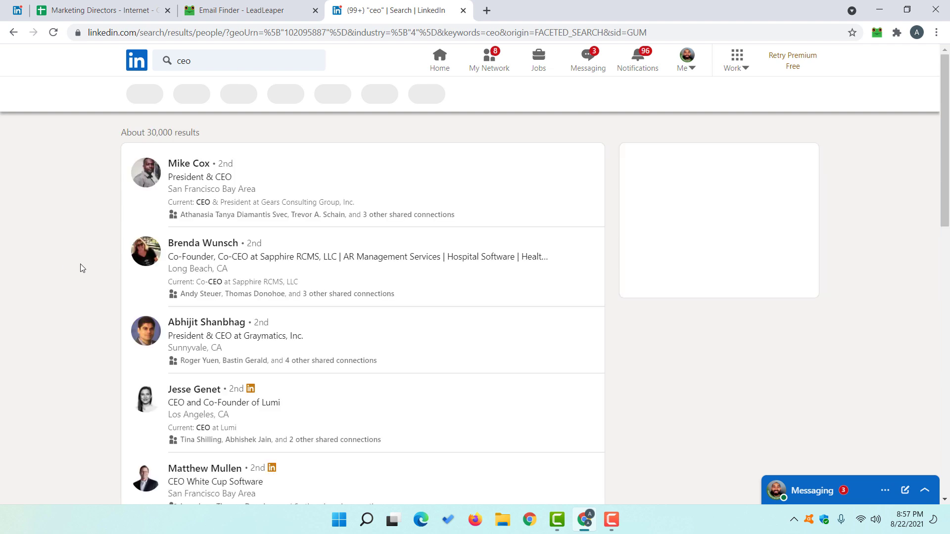
Open the first result, the President & CEO of Gears Consulting Group, Inc., in a new tab.
{"action": "right_click", "coordinate": [184, 168]}
{"action": "left_click", "coordinate": [213, 173]}
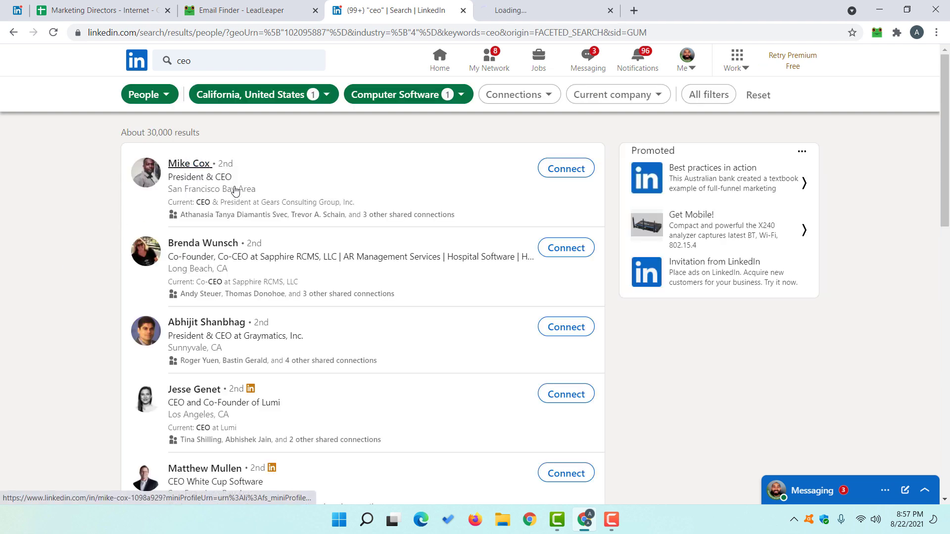
{"action": "left_click", "coordinate": [547, 6]}
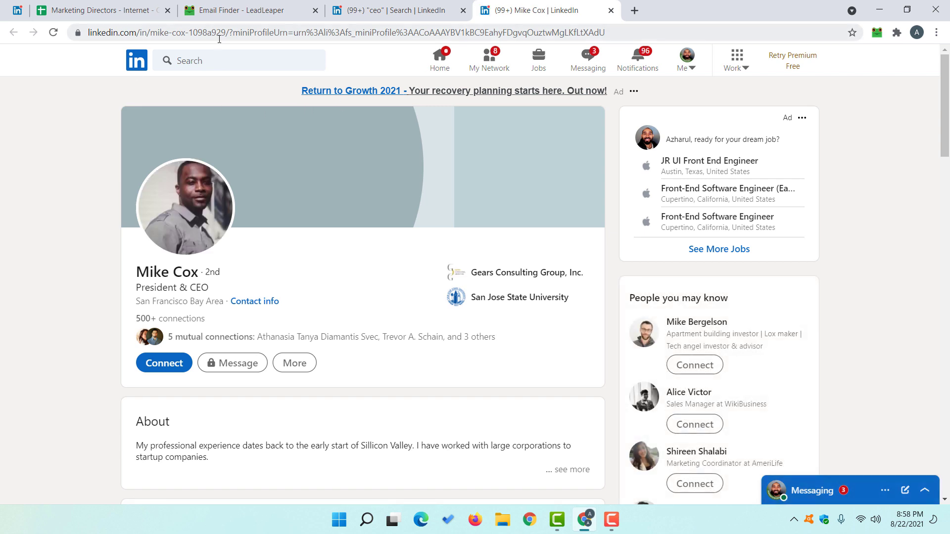
Transfer the Gears Consulting Group CEO's LinkedIn profile URL, without the query part, into the sheet's Linkedin column.
{"action": "left_click_drag", "start_coordinate": [229, 32], "coordinate": [88, 32]}
{"action": "key", "text": "ctrl+x"}
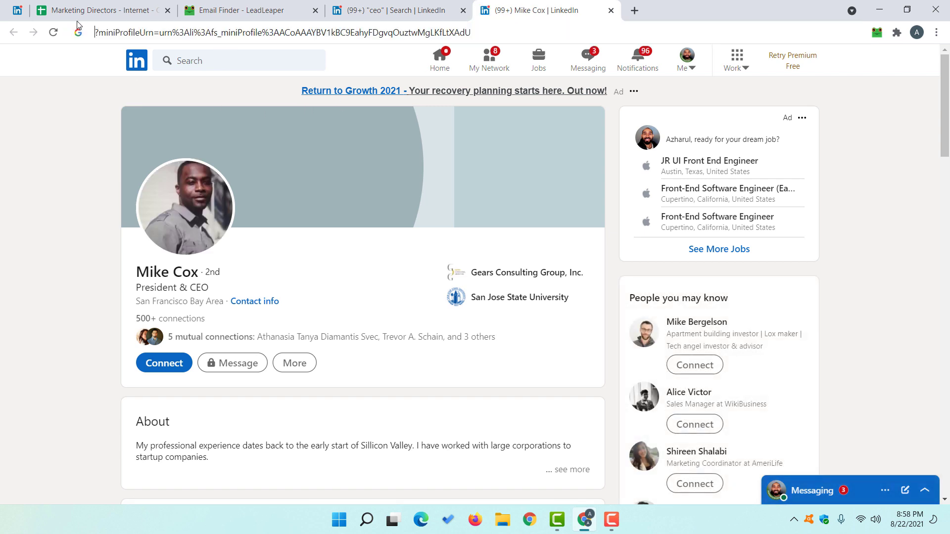
{"action": "left_click", "coordinate": [130, 7]}
{"action": "left_click", "coordinate": [591, 198]}
{"action": "key", "text": "ctrl+v"}
Look up the Gears Consulting Group CEO's contact details with the LeadLeaper extension on the open LinkedIn profile.
{"action": "left_click", "coordinate": [549, 10]}
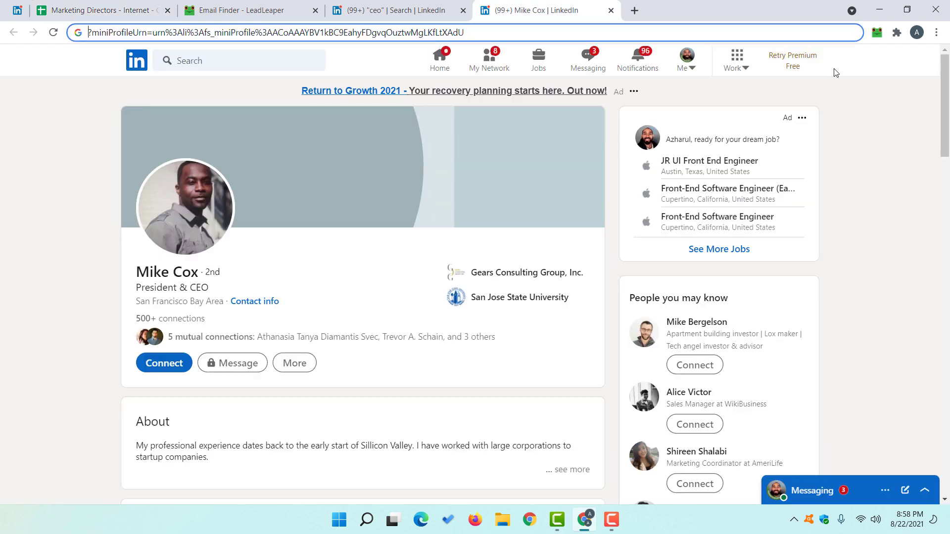
{"action": "left_click", "coordinate": [874, 34]}
{"action": "scroll", "coordinate": [391, 191], "scroll_direction": "down", "scroll_amount": 20}
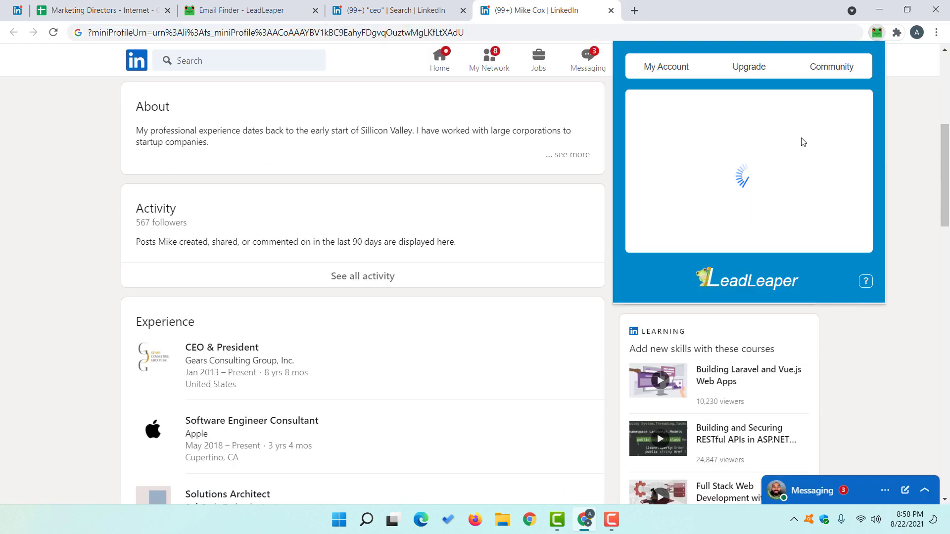
{"action": "scroll", "coordinate": [391, 191], "scroll_direction": "up", "scroll_amount": 20}
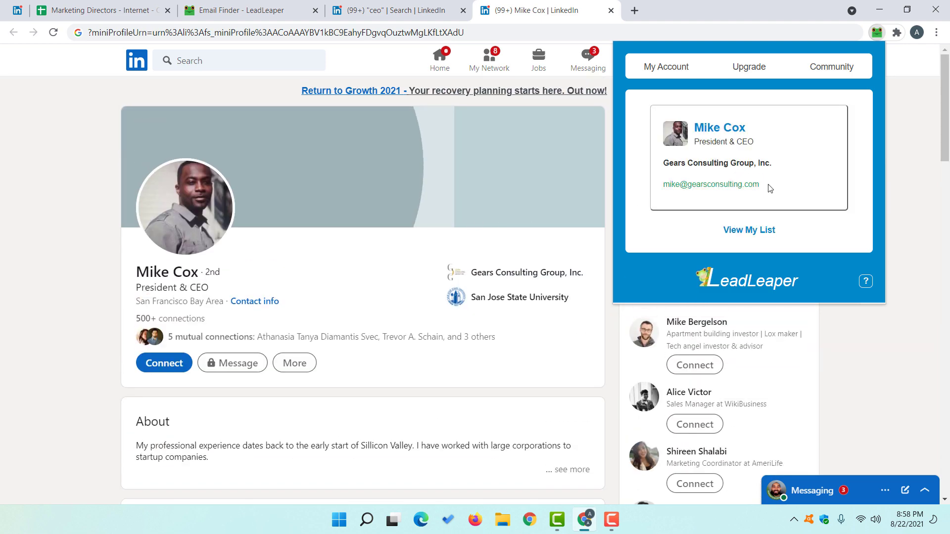
Copy the Gears Consulting Group CEO's email address from the LeadLeaper details into cell E5 of the sheet.
{"action": "left_click_drag", "start_coordinate": [769, 188], "coordinate": [664, 187]}
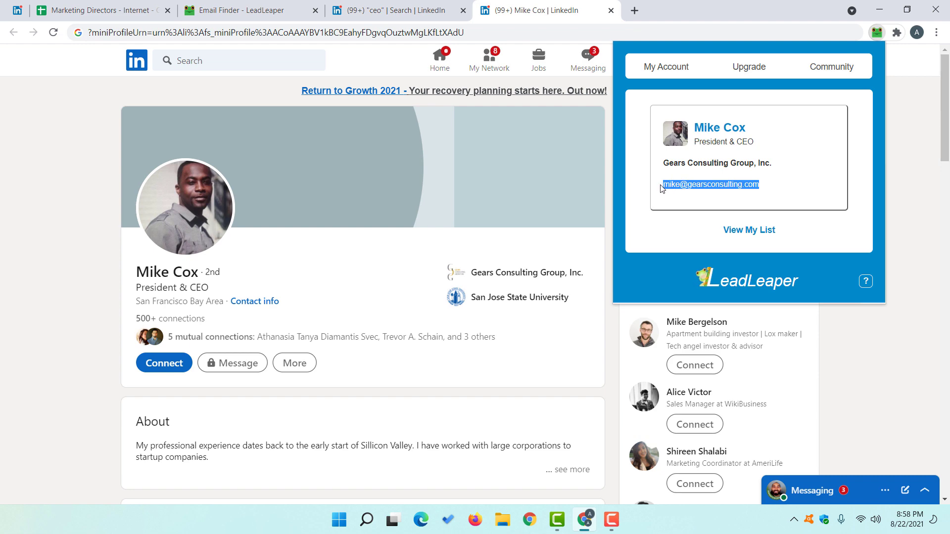
{"action": "key", "text": "ctrl+2"}
{"action": "left_click", "coordinate": [514, 198]}
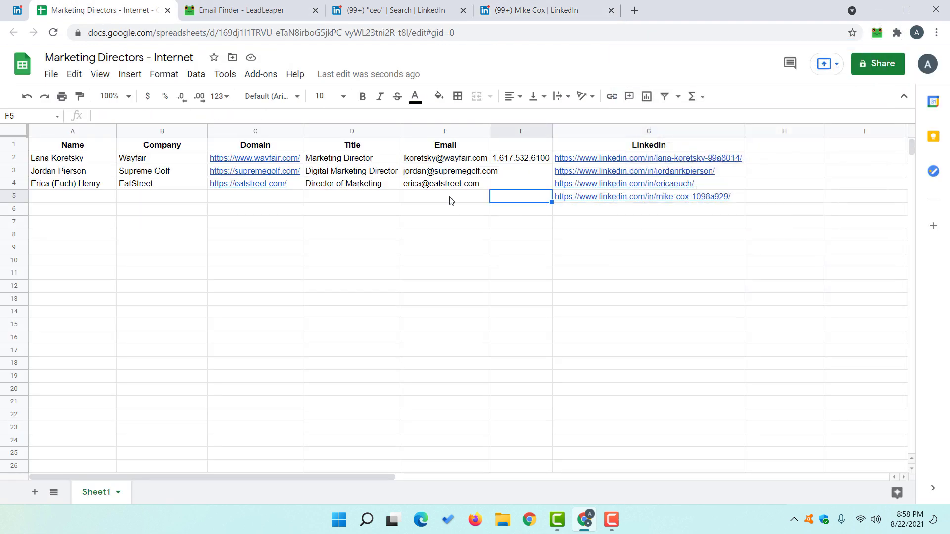
{"action": "left_click", "coordinate": [451, 197]}
{"action": "key", "text": "ctrl+v"}
Copy the CEO's full name from the LinkedIn profile into cell A5 of the sheet.
{"action": "left_click", "coordinate": [514, 10]}
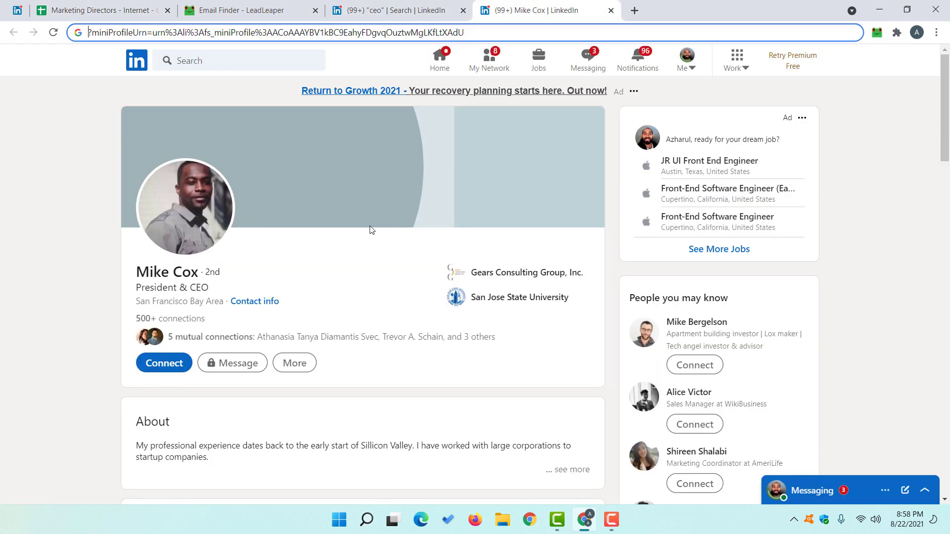
{"action": "scroll", "coordinate": [387, 222], "scroll_direction": "down", "scroll_amount": 6}
{"action": "scroll", "coordinate": [618, 195], "scroll_direction": "up", "scroll_amount": 5}
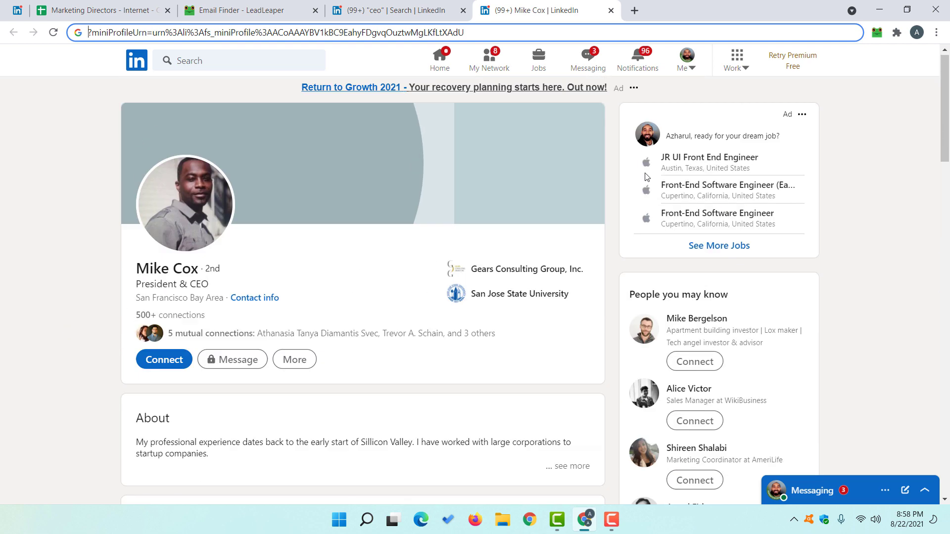
{"action": "key", "text": "ctrl+2"}
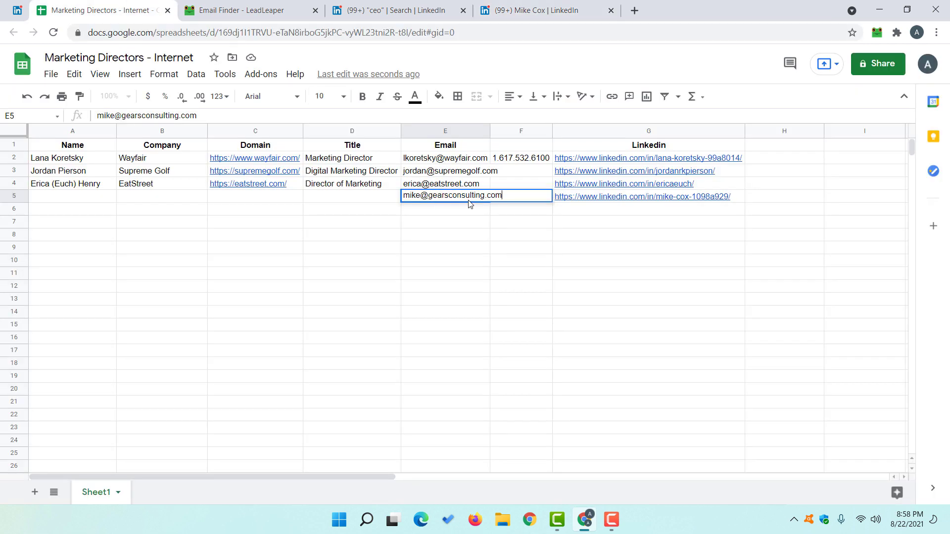
{"action": "left_click", "coordinate": [525, 10]}
{"action": "scroll", "coordinate": [261, 346], "scroll_direction": "down", "scroll_amount": 7}
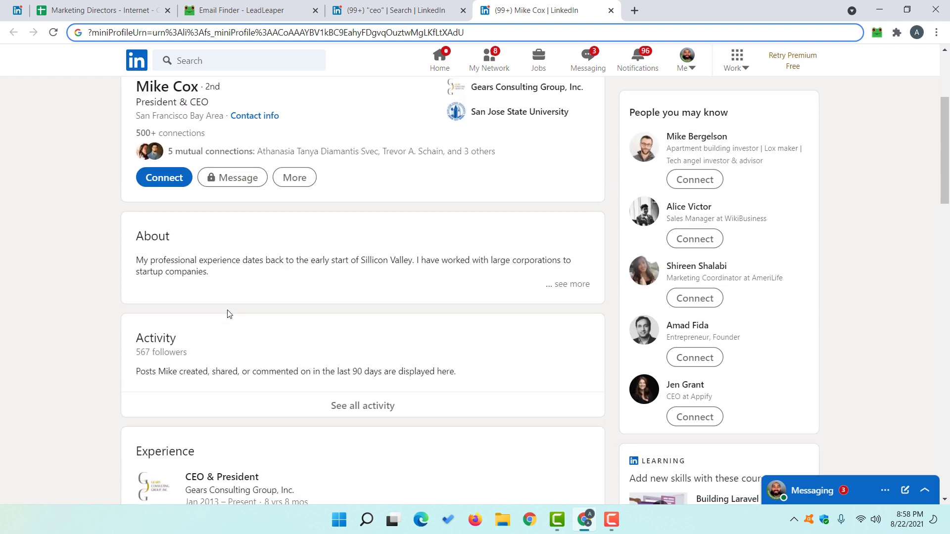
{"action": "scroll", "coordinate": [276, 280], "scroll_direction": "down", "scroll_amount": 1}
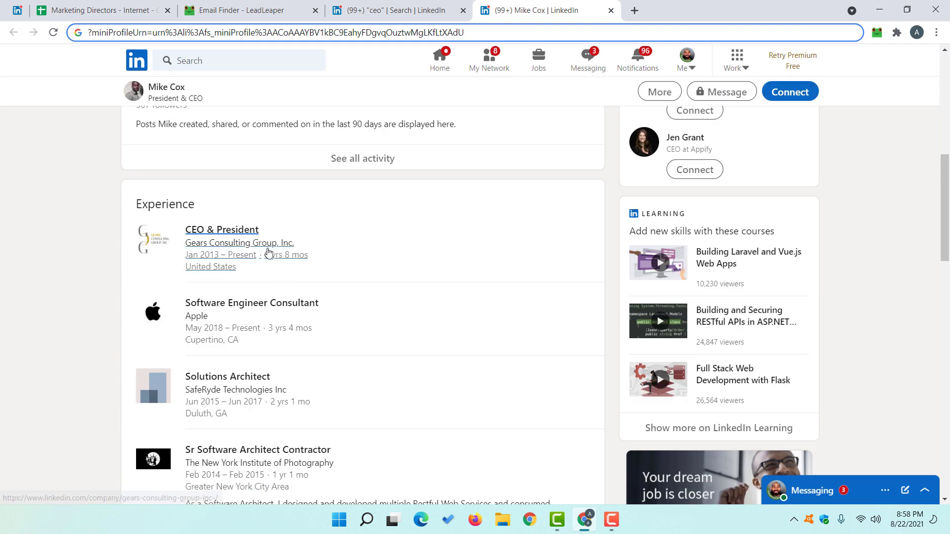
{"action": "scroll", "coordinate": [214, 263], "scroll_direction": "up", "scroll_amount": 10}
{"action": "left_click_drag", "start_coordinate": [136, 209], "coordinate": [199, 209]}
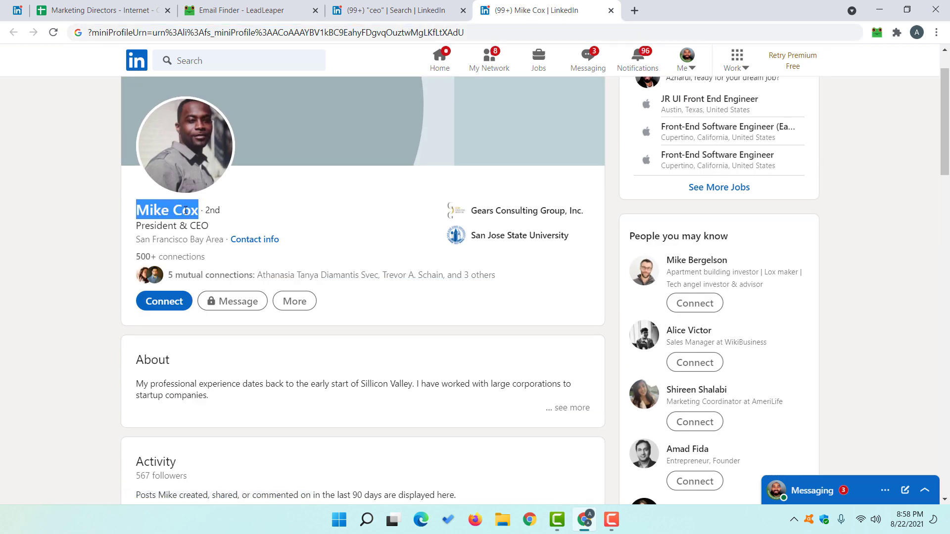
{"action": "left_click", "coordinate": [113, 9]}
{"action": "left_click", "coordinate": [85, 200]}
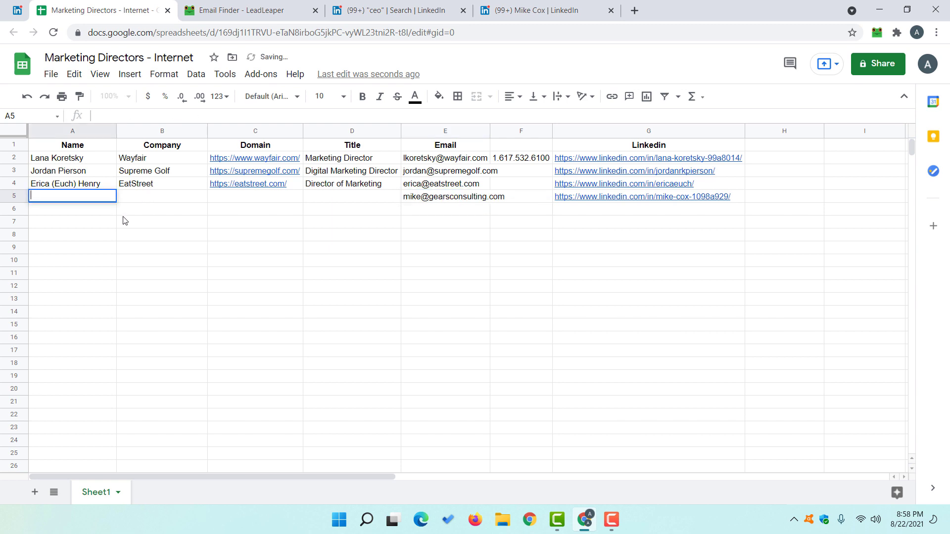
{"action": "key", "text": "ctrl+v"}
{"action": "left_click", "coordinate": [162, 234]}
{"action": "left_click", "coordinate": [175, 199]}
Copy the job title President & CEO from the LinkedIn profile into cell D5 of the sheet.
{"action": "left_click", "coordinate": [526, 10]}
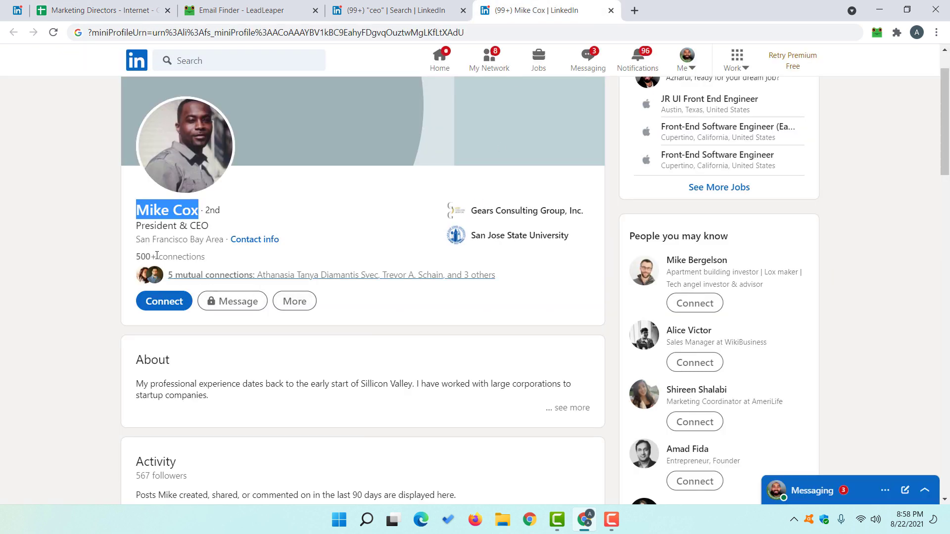
{"action": "left_click_drag", "start_coordinate": [136, 225], "coordinate": [208, 226]}
{"action": "key", "text": "ctrl+c"}
{"action": "left_click", "coordinate": [97, 9]}
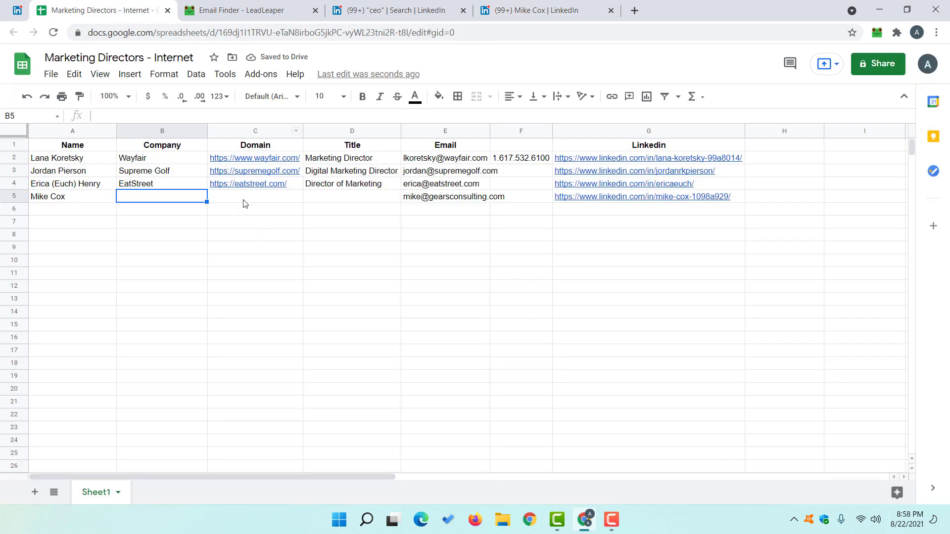
{"action": "left_click", "coordinate": [348, 198]}
{"action": "key", "text": "ctrl+v"}
{"action": "left_click", "coordinate": [295, 200]}
Open the Gears Consulting Group company page from the profile's Experience section in a new tab.
{"action": "left_click", "coordinate": [583, 10]}
{"action": "scroll", "coordinate": [198, 297], "scroll_direction": "down", "scroll_amount": 5}
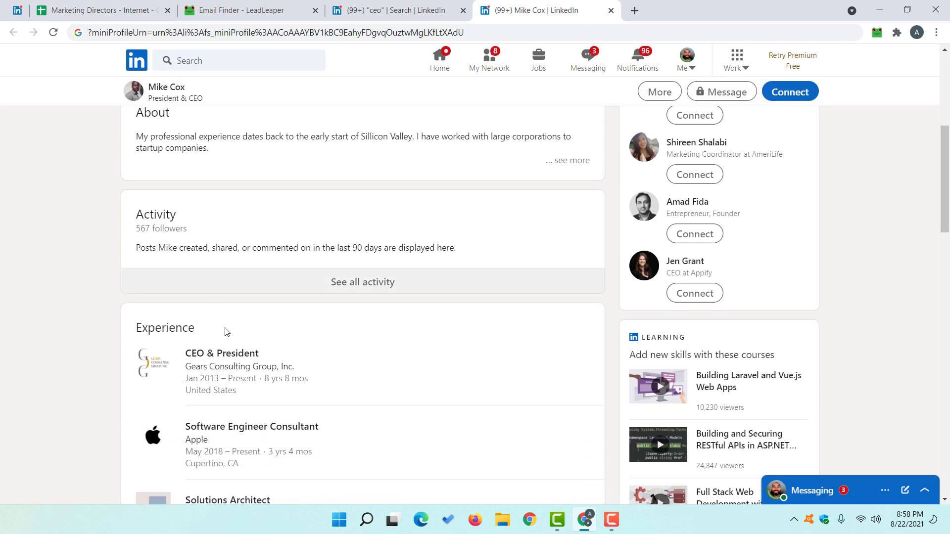
{"action": "middle_click", "coordinate": [203, 357]}
{"action": "left_click", "coordinate": [685, 11]}
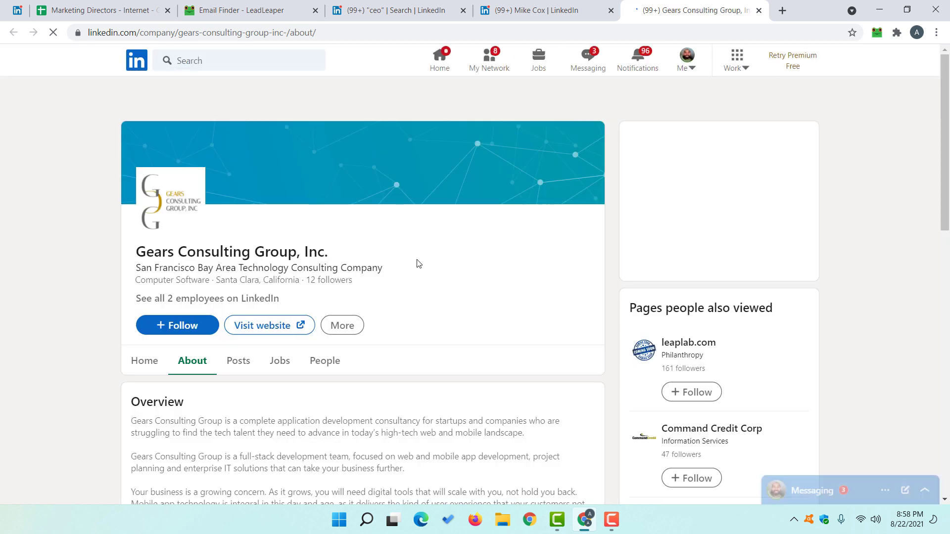
Copy the company name Gears Consulting Group, Inc. from its LinkedIn page into cell B5 of the sheet.
{"action": "left_click_drag", "start_coordinate": [135, 253], "coordinate": [329, 253]}
{"action": "key", "text": "ctrl+c"}
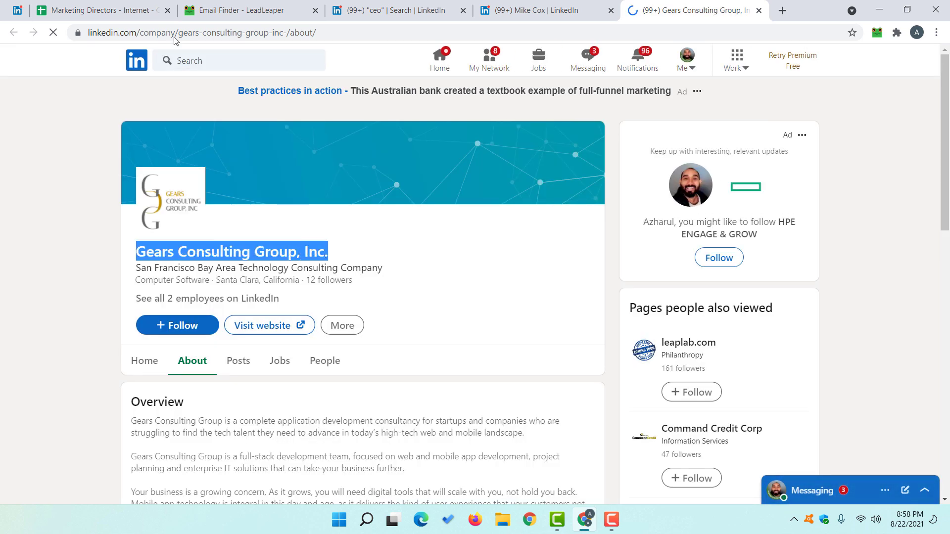
{"action": "left_click", "coordinate": [99, 9]}
{"action": "left_click", "coordinate": [198, 196]}
{"action": "key", "text": "ctrl+v"}
{"action": "key", "text": "Tab"}
Open the company's website from its LinkedIn overview and transfer the gearsconsulting.com address into cell C5 of the sheet.
{"action": "left_click", "coordinate": [692, 11]}
{"action": "scroll", "coordinate": [227, 243], "scroll_direction": "down", "scroll_amount": 3}
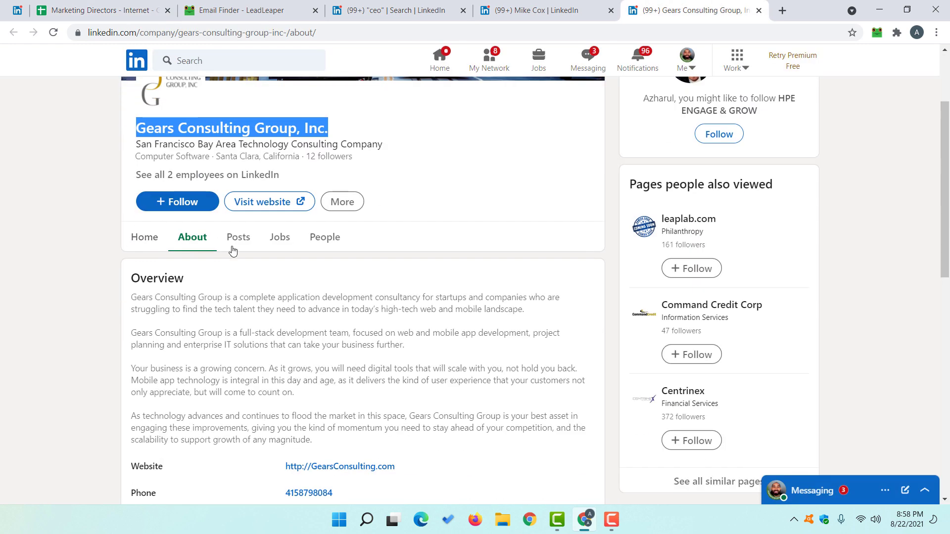
{"action": "left_click", "coordinate": [380, 405]}
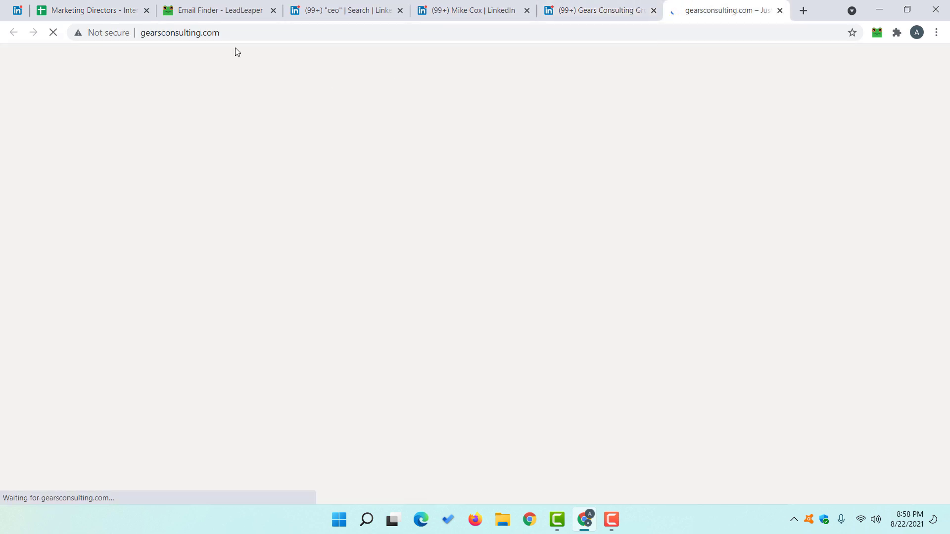
{"action": "left_click", "coordinate": [235, 32]}
{"action": "key", "text": "ctrl+x"}
{"action": "left_click", "coordinate": [89, 11]}
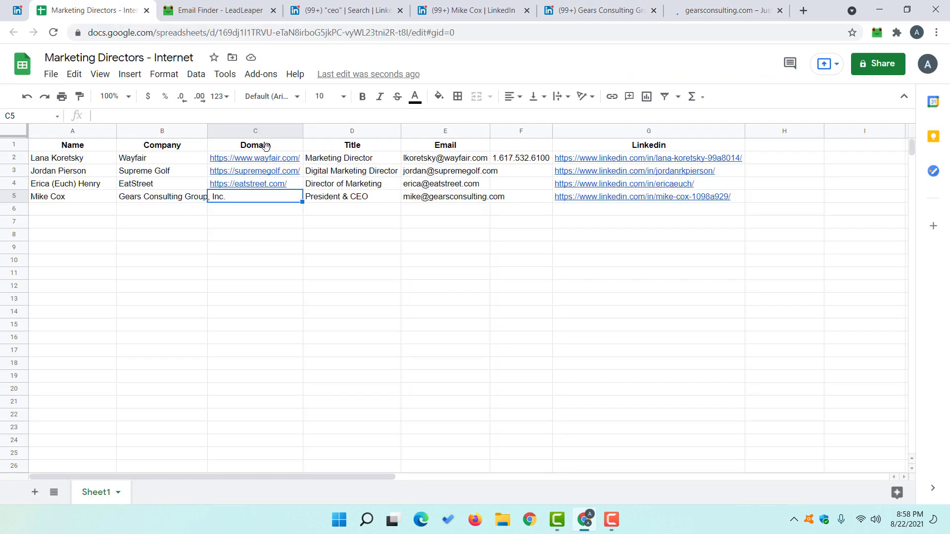
{"action": "key", "text": "ctrl+v"}
{"action": "left_click", "coordinate": [277, 221]}
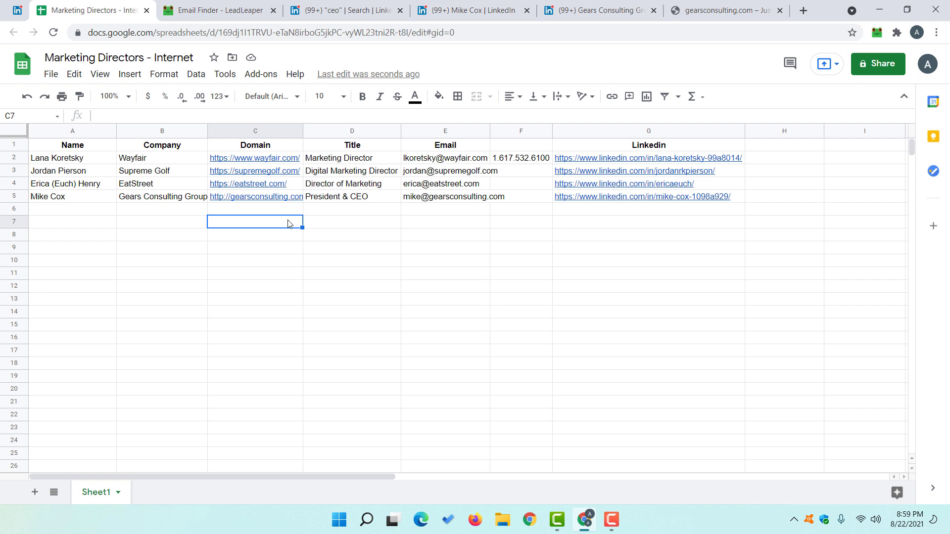
Open LeadLeaper's pricing page and compare the monthly credits and features of the Free, Growth, Professional and Enterprise plans.
{"action": "left_click", "coordinate": [255, 10]}
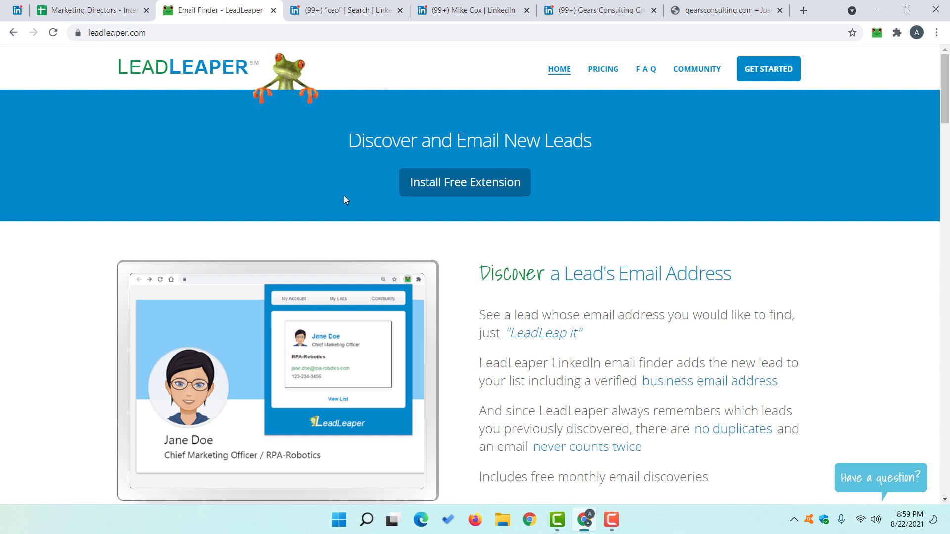
{"action": "left_click", "coordinate": [603, 69]}
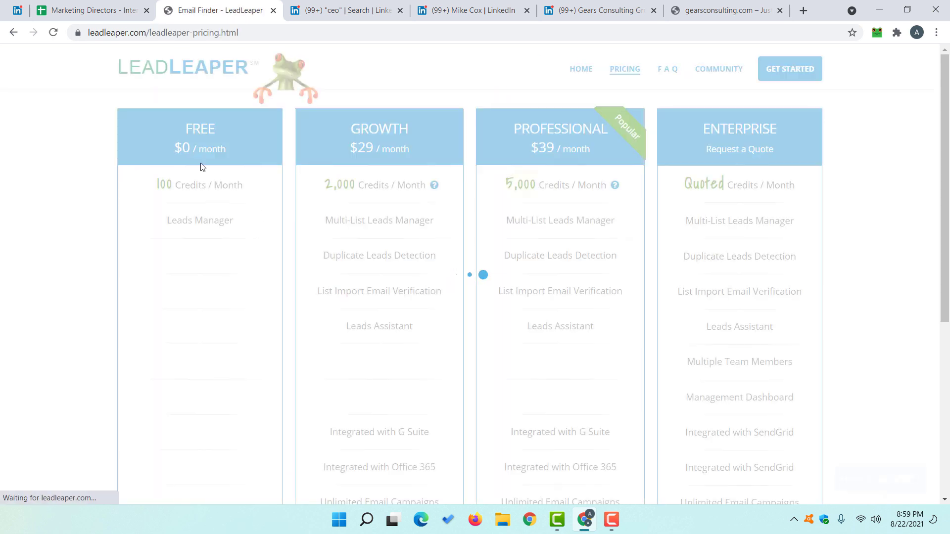
{"action": "scroll", "coordinate": [147, 172], "scroll_direction": "down", "scroll_amount": 1}
{"action": "scroll", "coordinate": [179, 206], "scroll_direction": "up", "scroll_amount": 1}
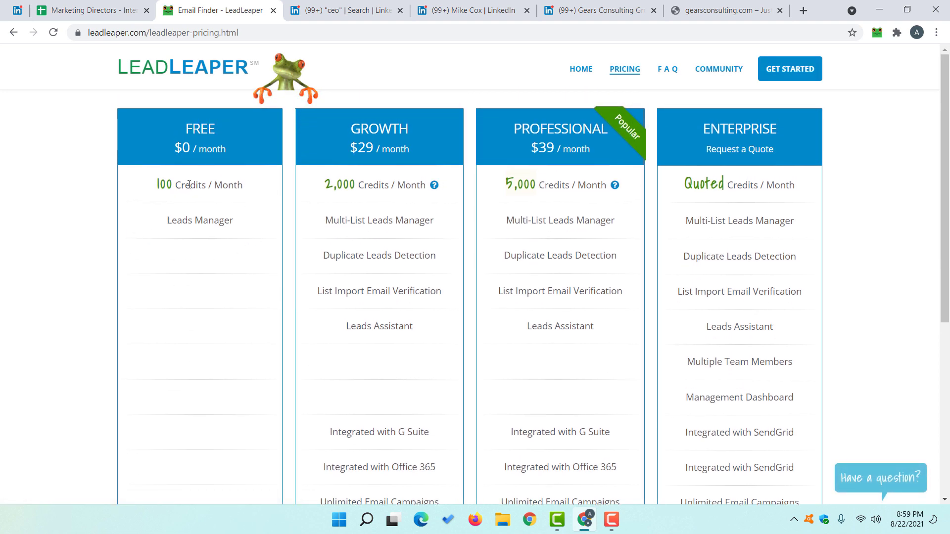
{"action": "left_click_drag", "start_coordinate": [157, 189], "coordinate": [184, 187]}
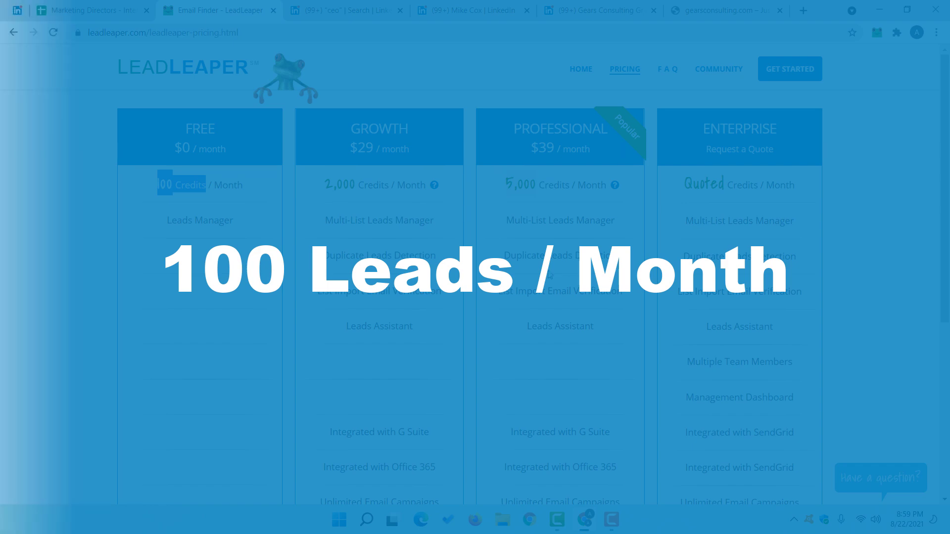
{"action": "scroll", "coordinate": [765, 206], "scroll_direction": "down", "scroll_amount": 2}
{"action": "scroll", "coordinate": [765, 207], "scroll_direction": "up", "scroll_amount": 2}
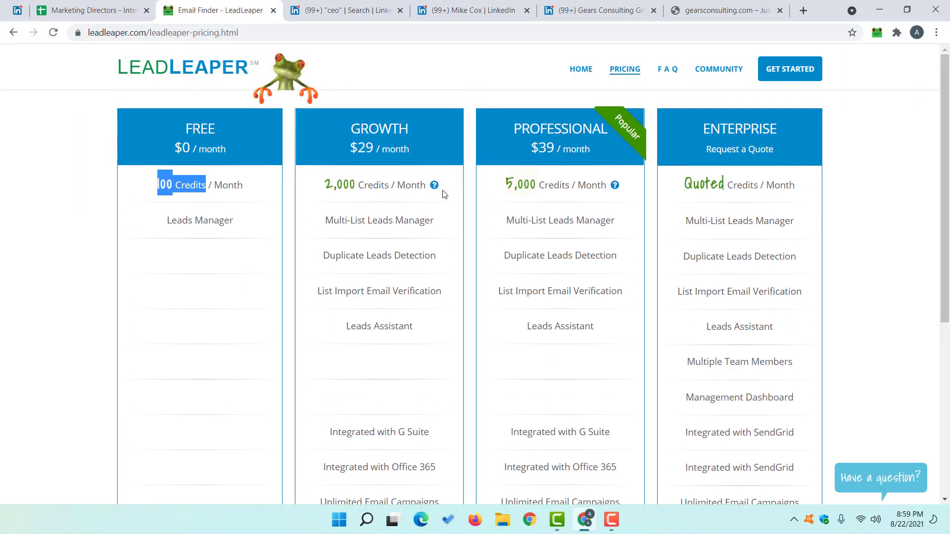
{"action": "scroll", "coordinate": [835, 194], "scroll_direction": "down", "scroll_amount": 4}
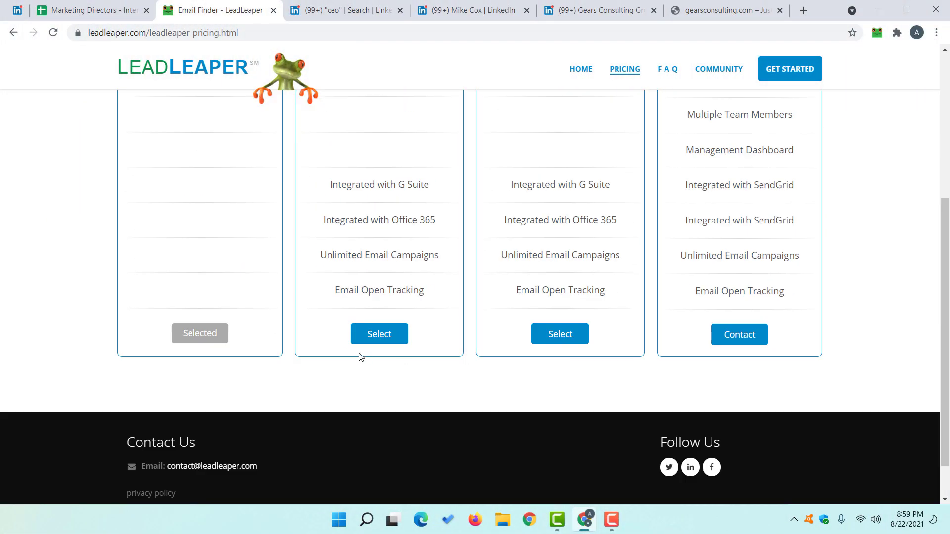
{"action": "scroll", "coordinate": [539, 311], "scroll_direction": "up", "scroll_amount": 3}
{"action": "scroll", "coordinate": [355, 318], "scroll_direction": "up", "scroll_amount": 2}
{"action": "scroll", "coordinate": [762, 319], "scroll_direction": "down", "scroll_amount": 5}
{"action": "scroll", "coordinate": [781, 340], "scroll_direction": "up", "scroll_amount": 2}
{"action": "scroll", "coordinate": [781, 339], "scroll_direction": "up", "scroll_amount": 2}
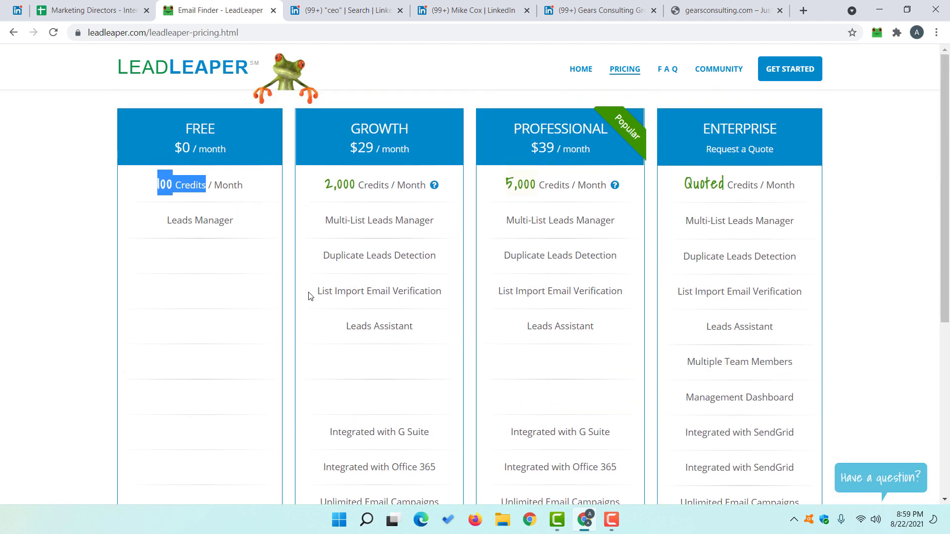